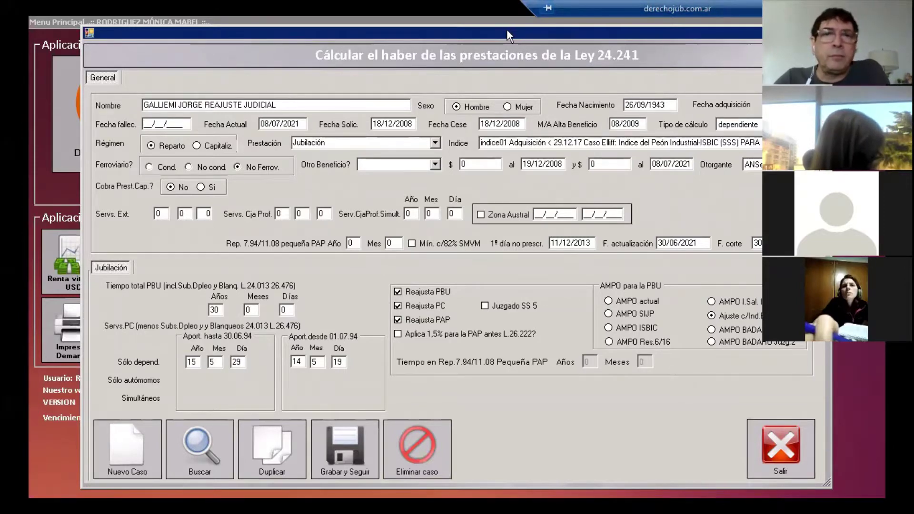
Step: Save the open judicial readjustment case, accept the confirmation and close the calculation window
left_click_drag(507, 30, 484, 30)
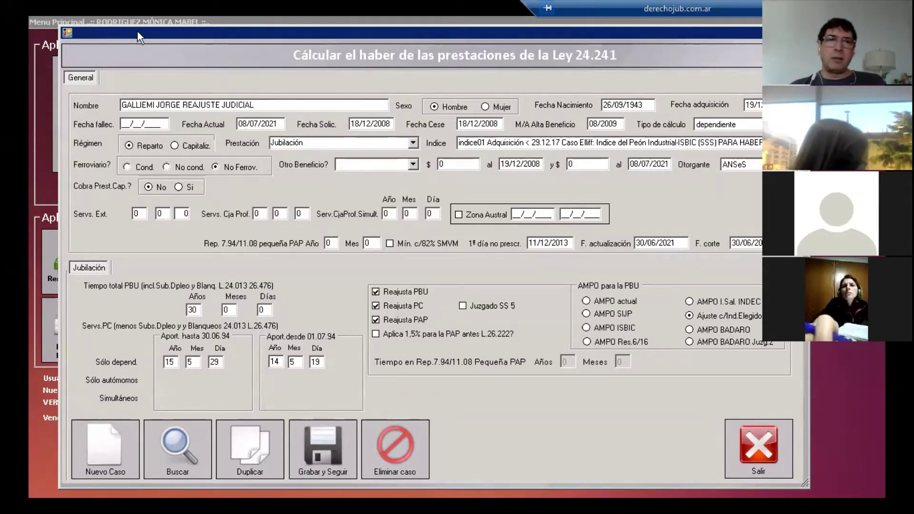
left_click_drag(137, 30, 134, 27)
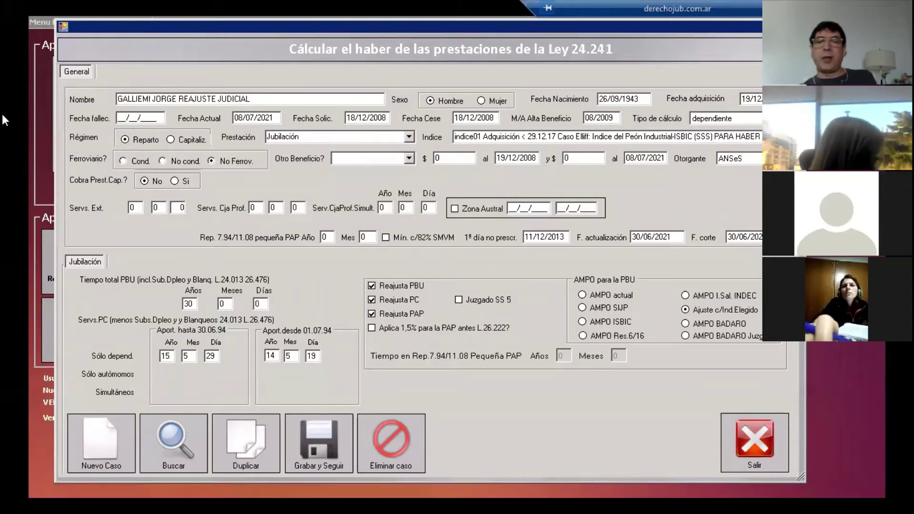
left_click(302, 427)
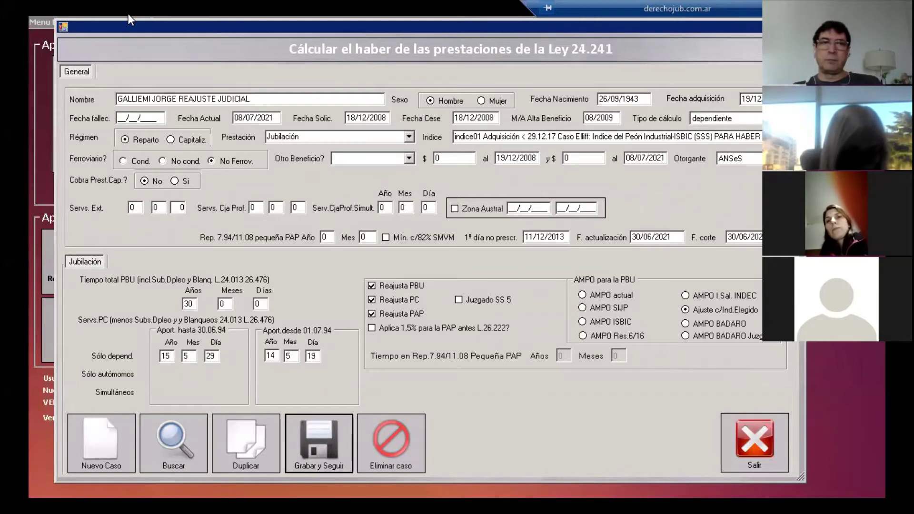
left_click_drag(123, 33, 119, 27)
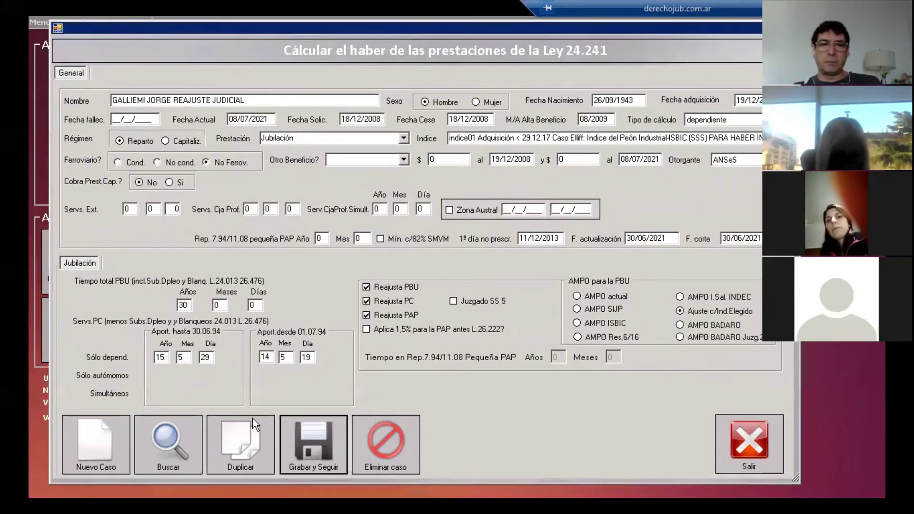
key("Return")
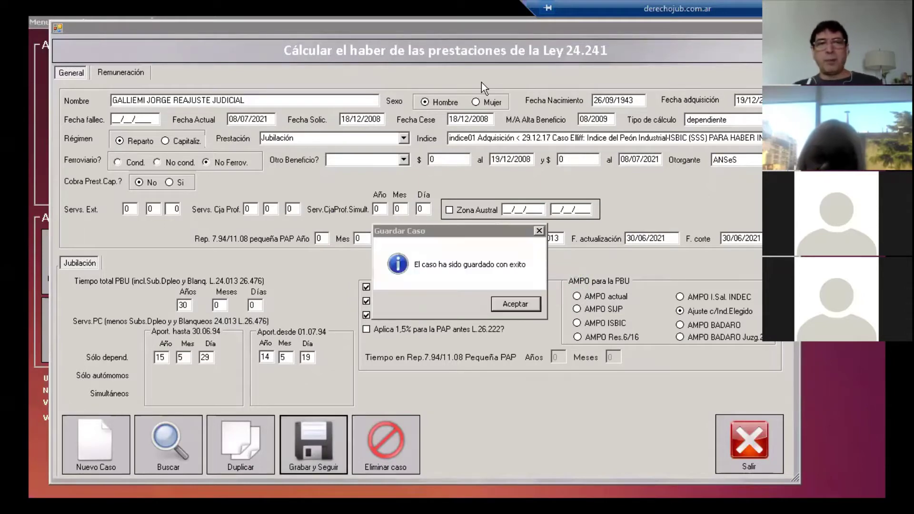
left_click(510, 307)
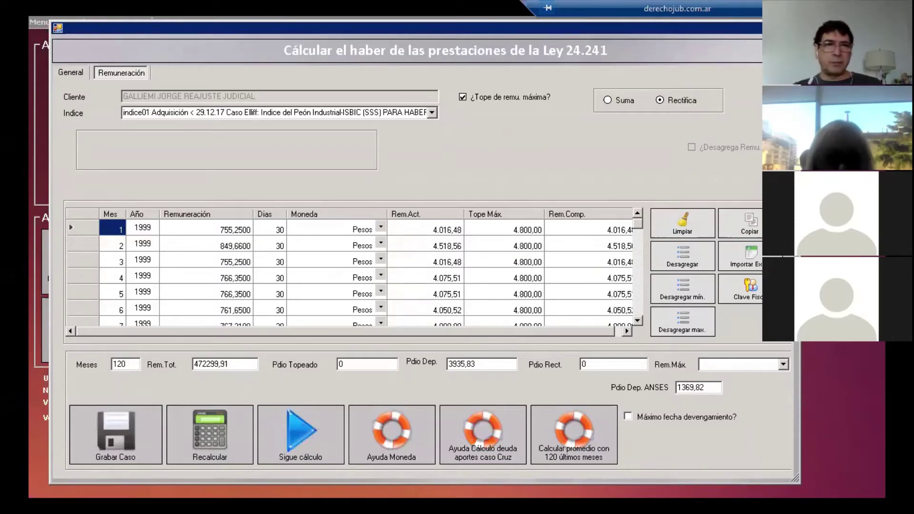
key("alt+F4")
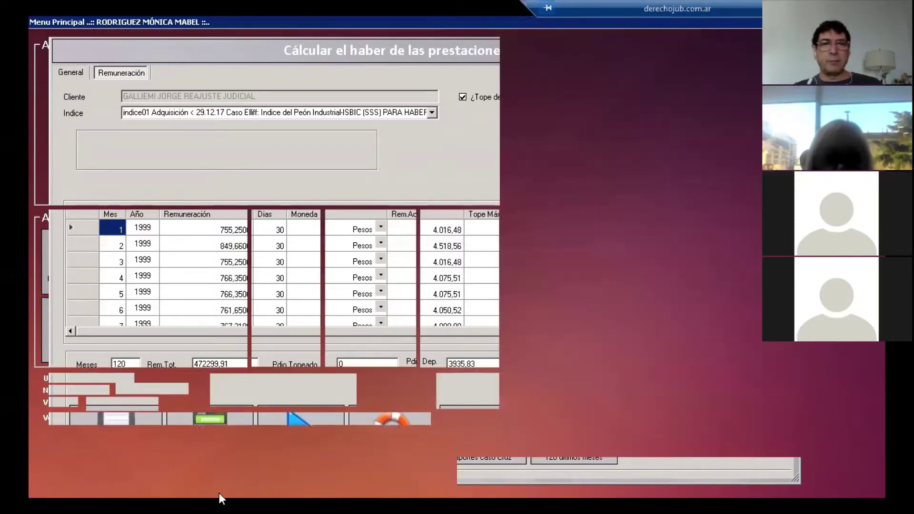
Step: Reopen the Ley 24.241 calculation, search for the client by surname and load the REAJUSTE JUDICIAL case
left_click(310, 113)
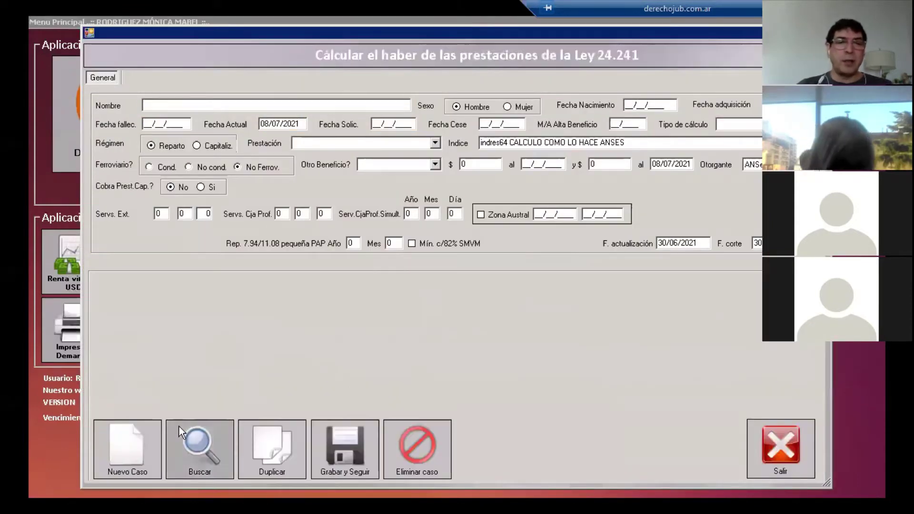
left_click(179, 426)
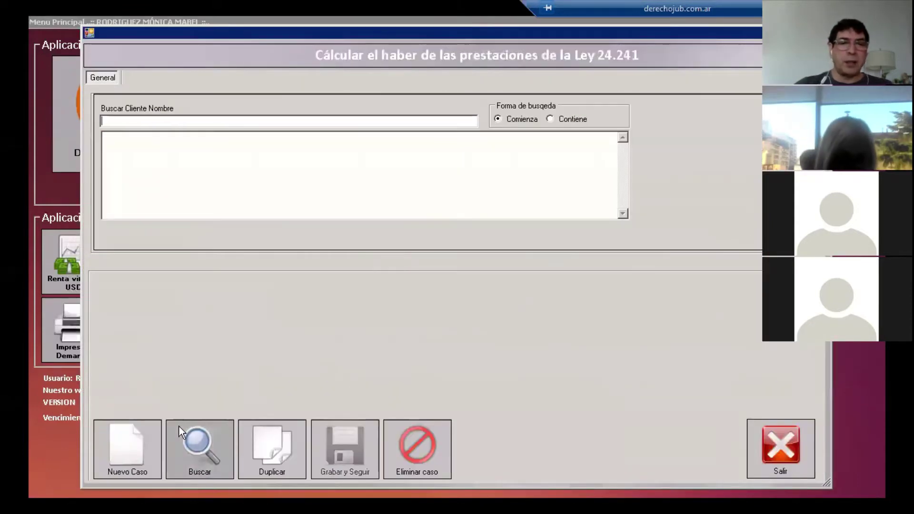
type("GA")
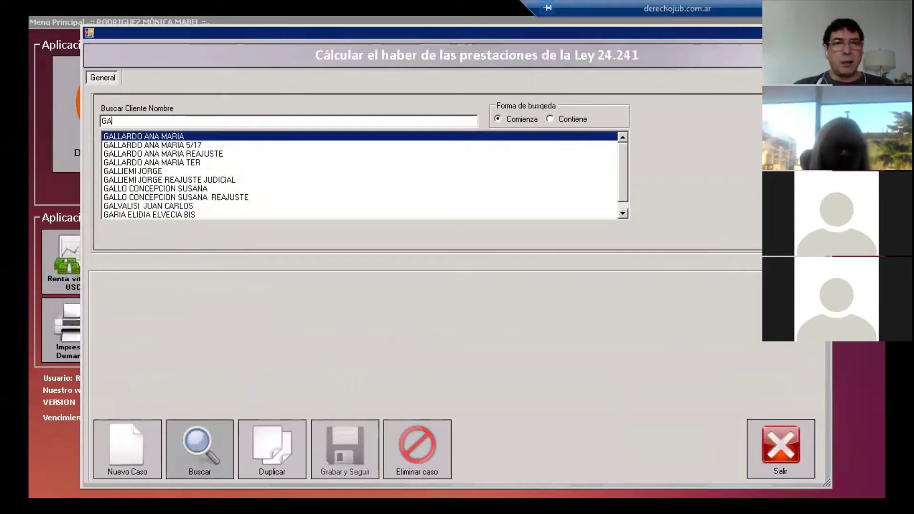
type("L")
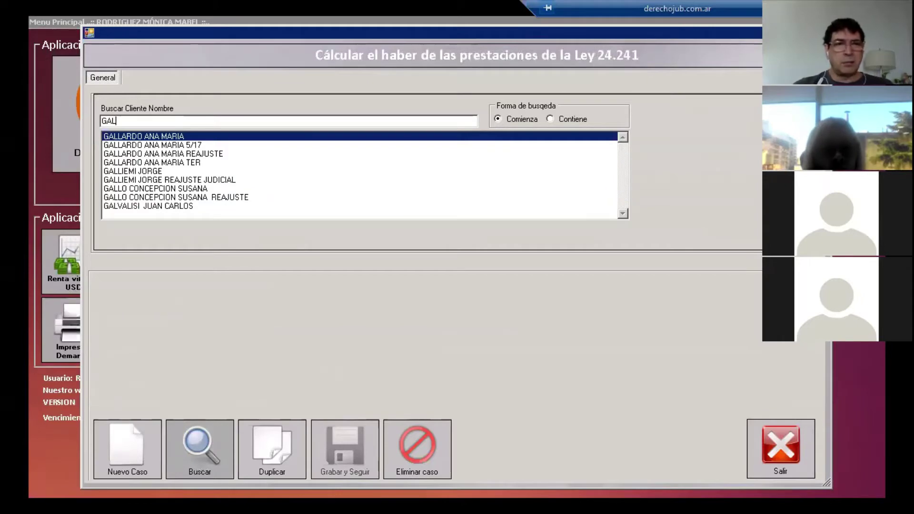
double_click(201, 179)
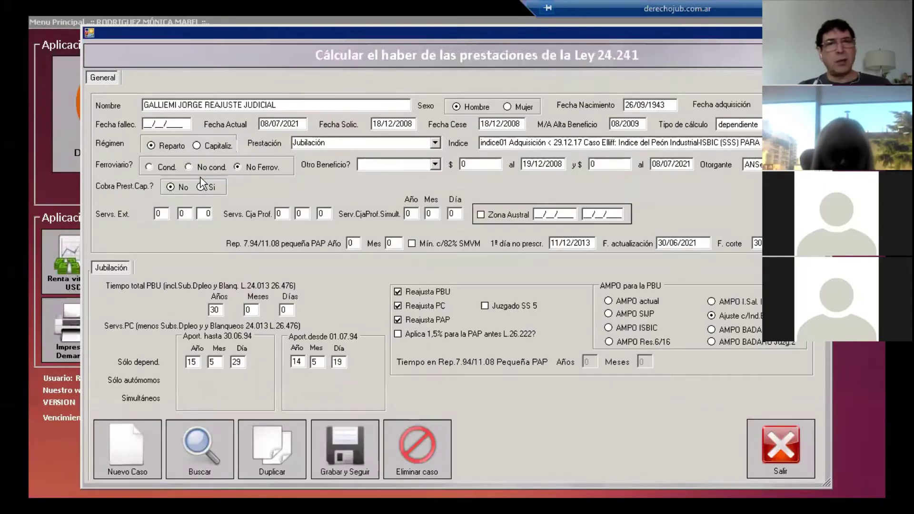
Step: Set the AMPO for the PBU to AMPO BADARO and save the case to continue to the remunerations
left_click(711, 329)
left_click(337, 428)
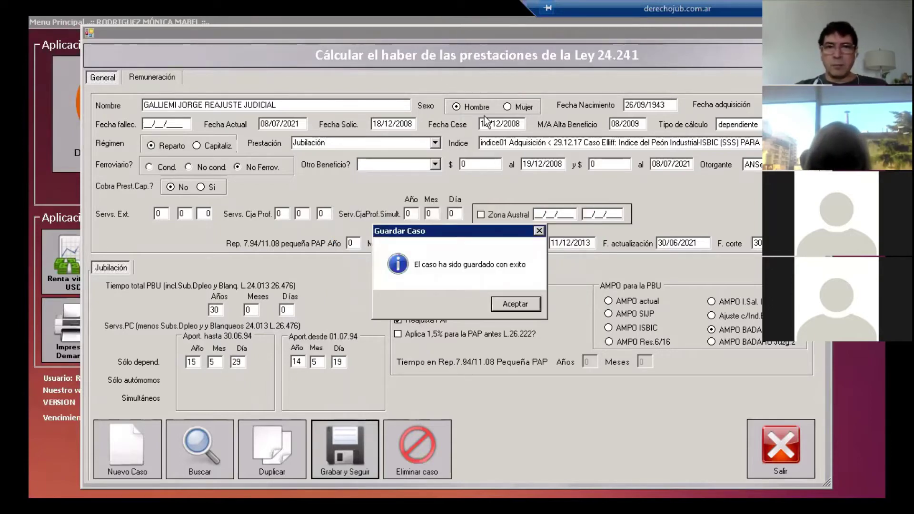
left_click(502, 304)
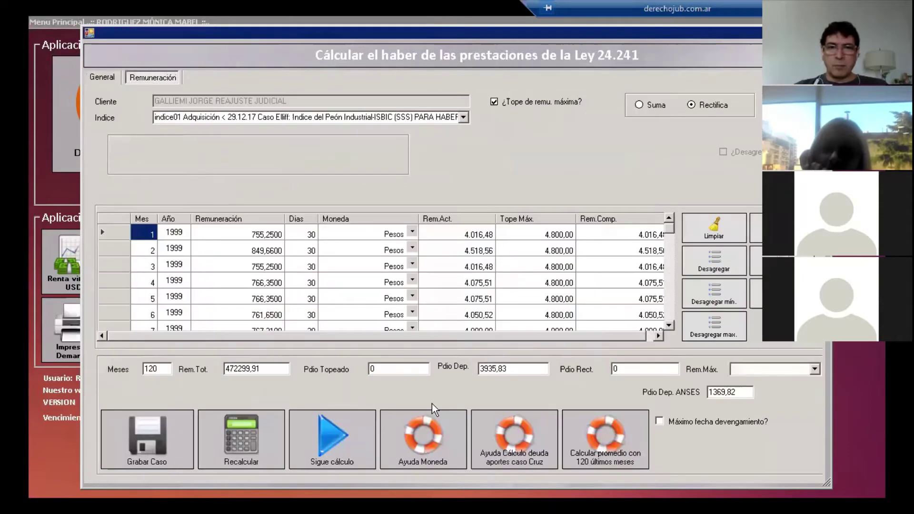
Step: Continue the benefit calculation with the NO HAY TOPE option, answering 2 to leave out the Betancur criterion
left_click(319, 427)
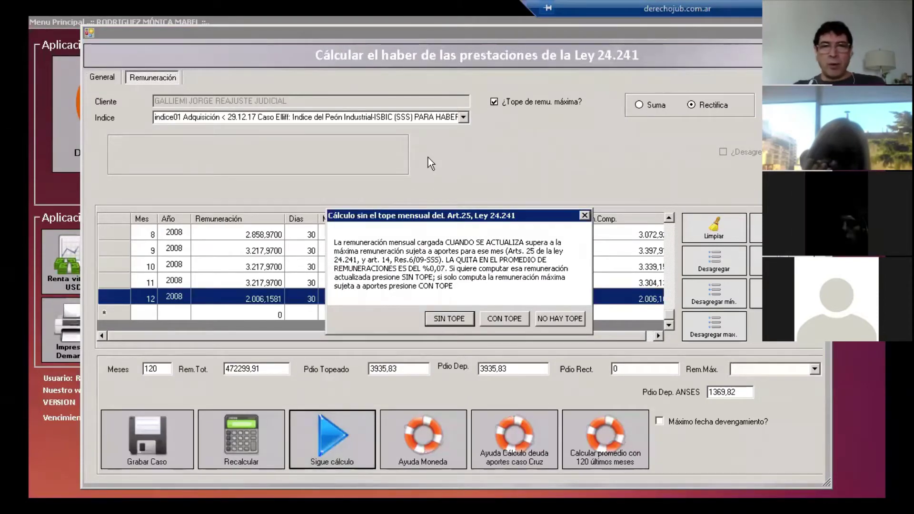
left_click(564, 319)
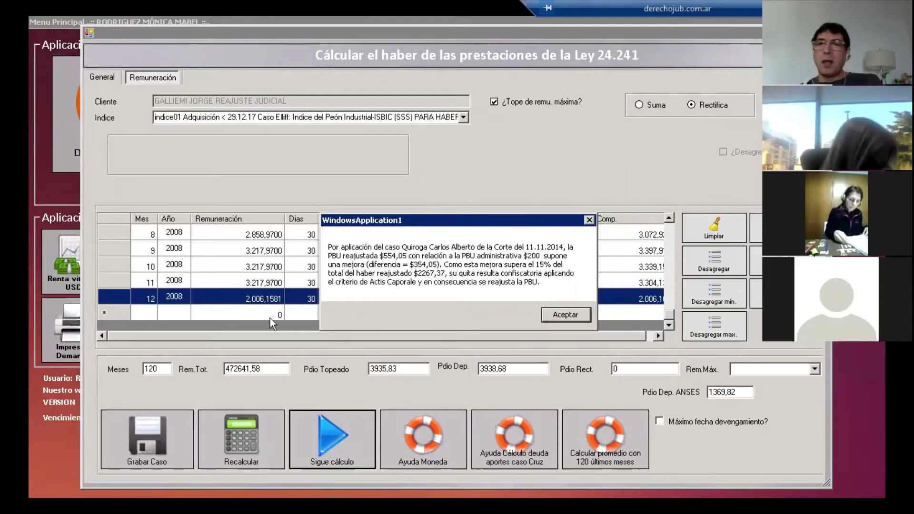
left_click(565, 315)
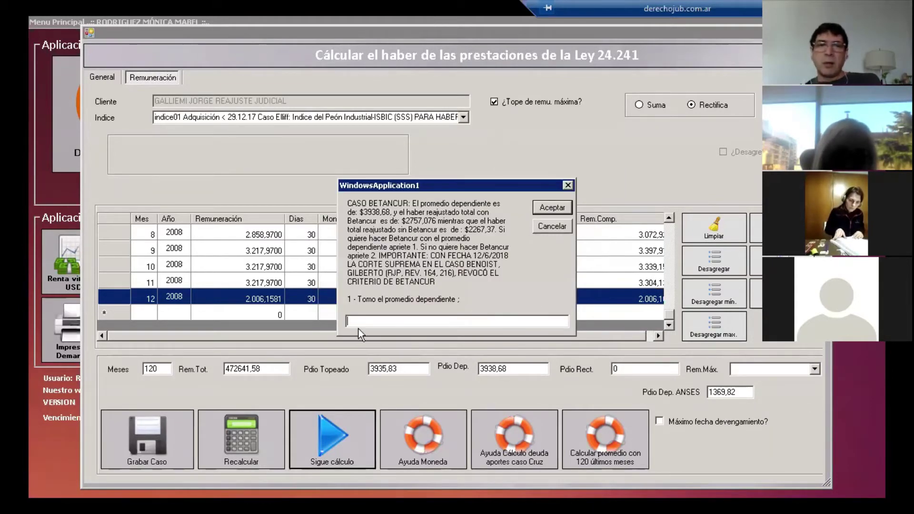
type("2")
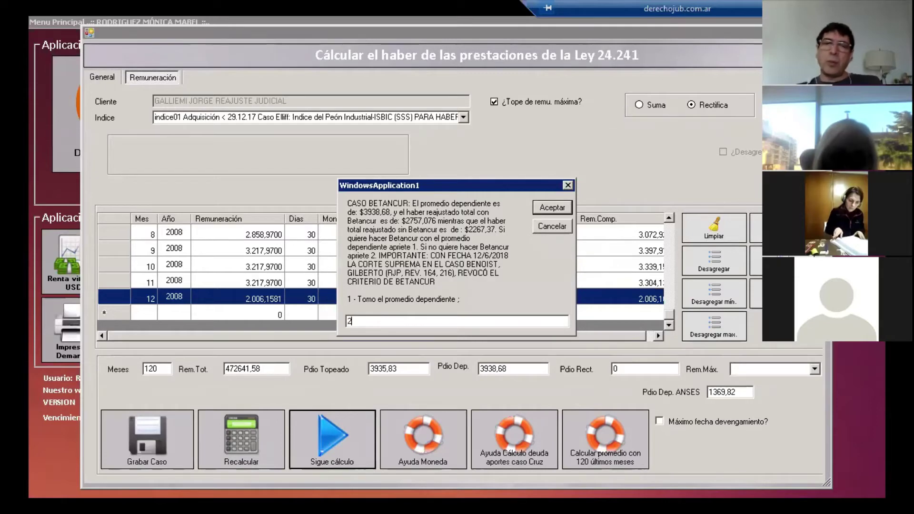
left_click(568, 207)
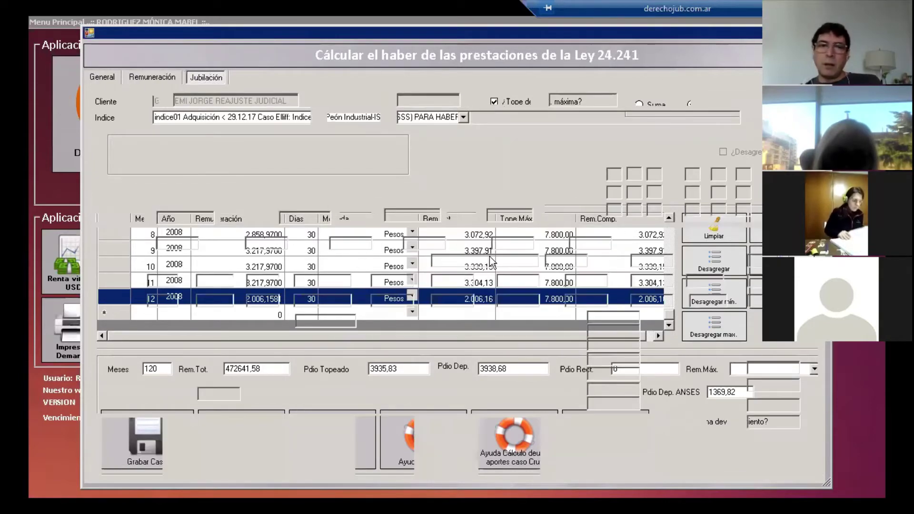
Step: Calculate the mobility readjustment of the pension and examine the January 2021 PBU, PC and PAP amounts in the monthly table
left_click(136, 434)
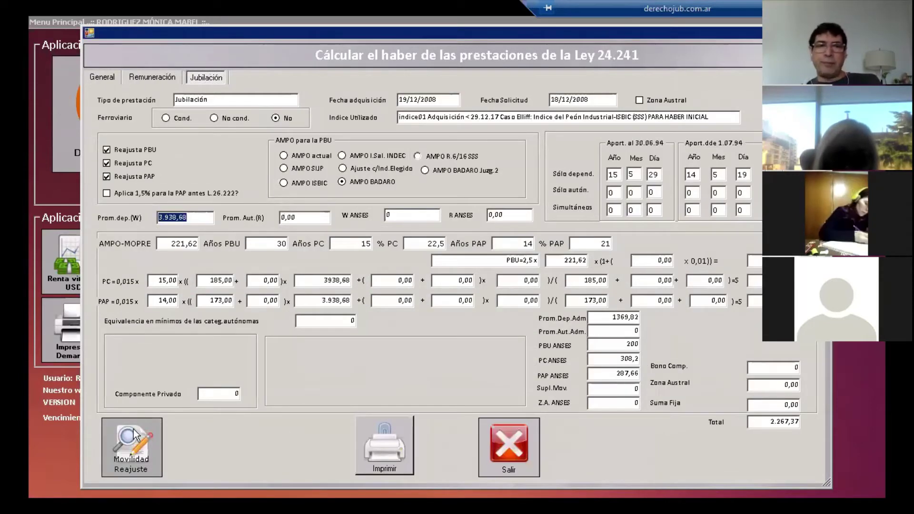
left_click(408, 426)
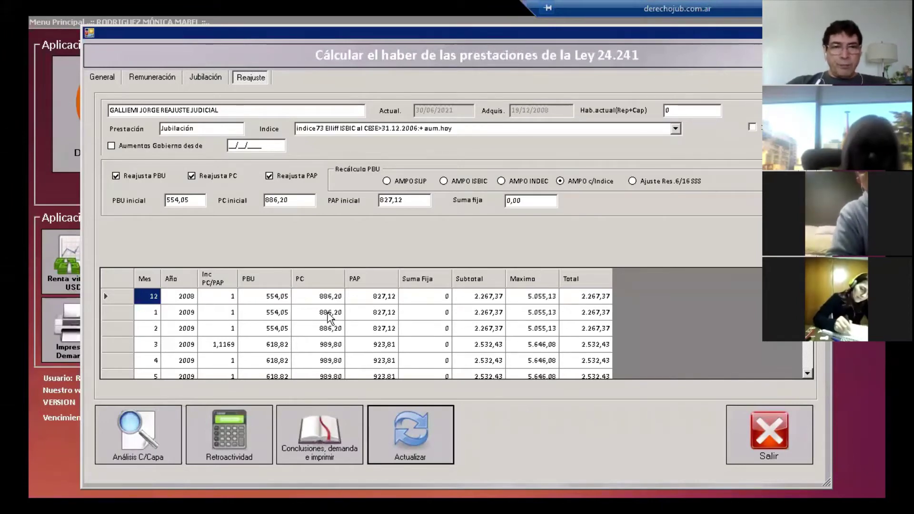
scroll(328, 313, "down", 1)
scroll(328, 313, "down", 20)
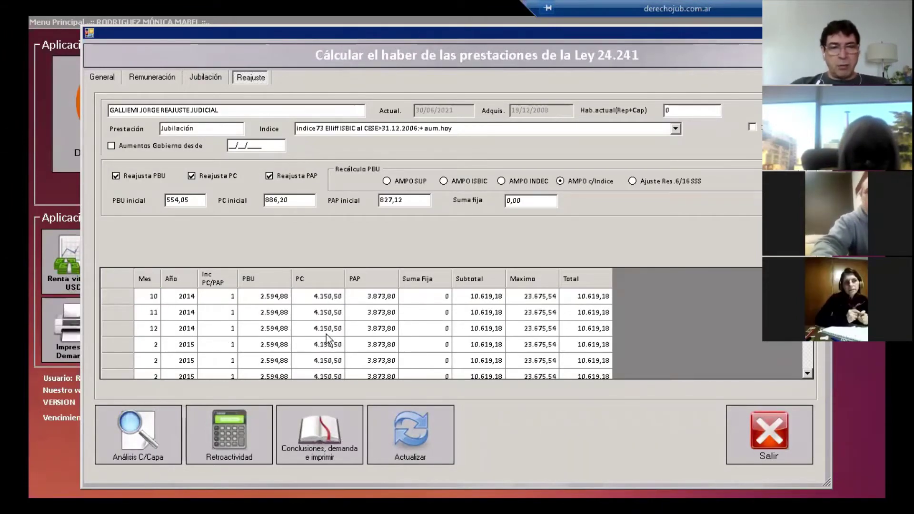
scroll(324, 339, "down", 18)
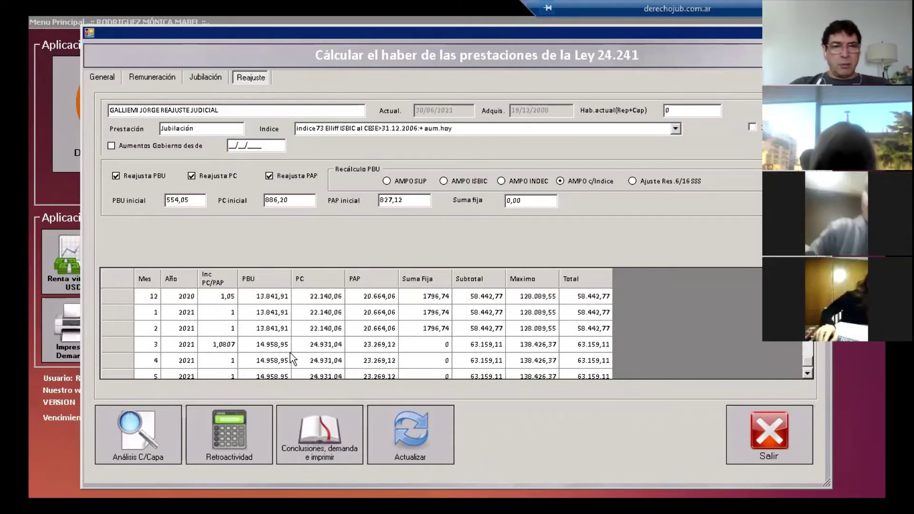
left_click(267, 313)
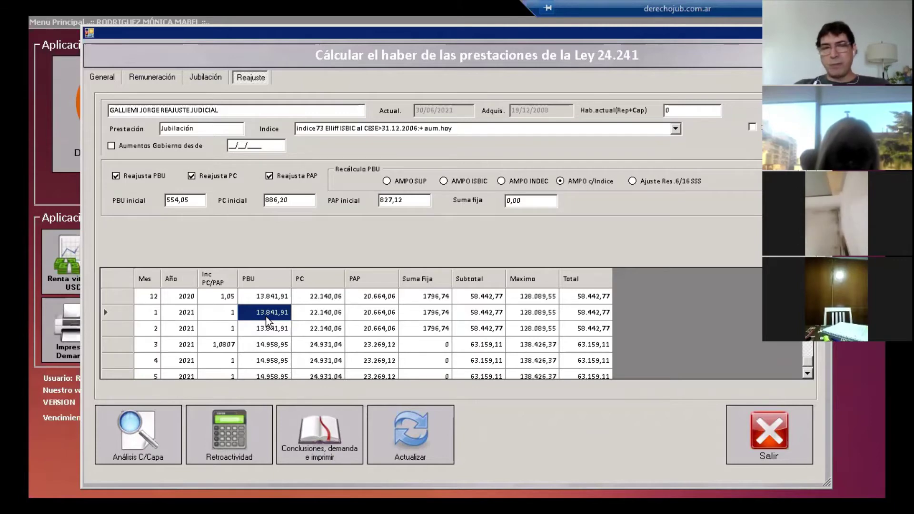
left_click(321, 318)
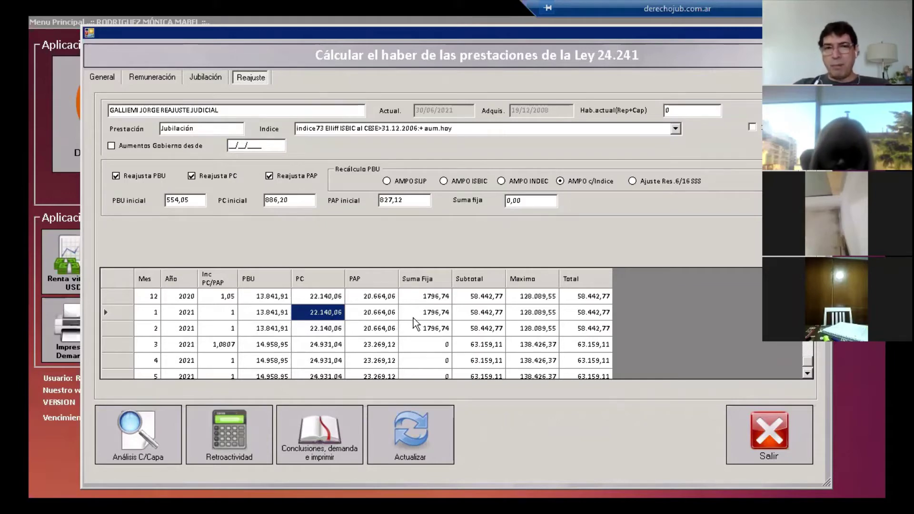
left_click(379, 316)
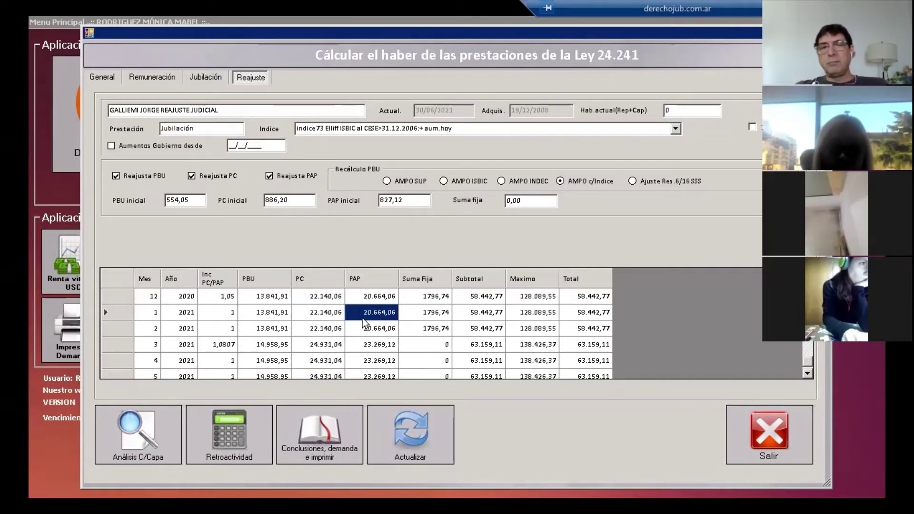
Step: Review the case's general data and its monthly remunerations from 1999 onwards
left_click(103, 78)
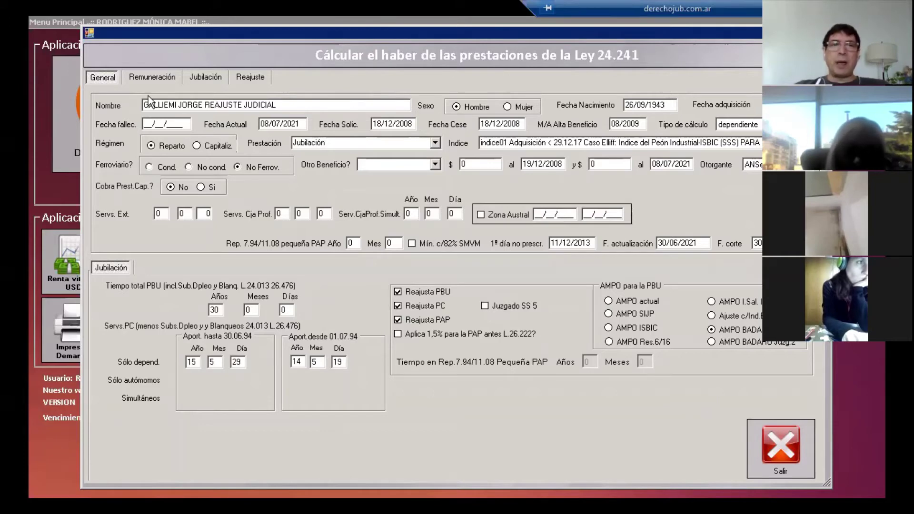
left_click(132, 76)
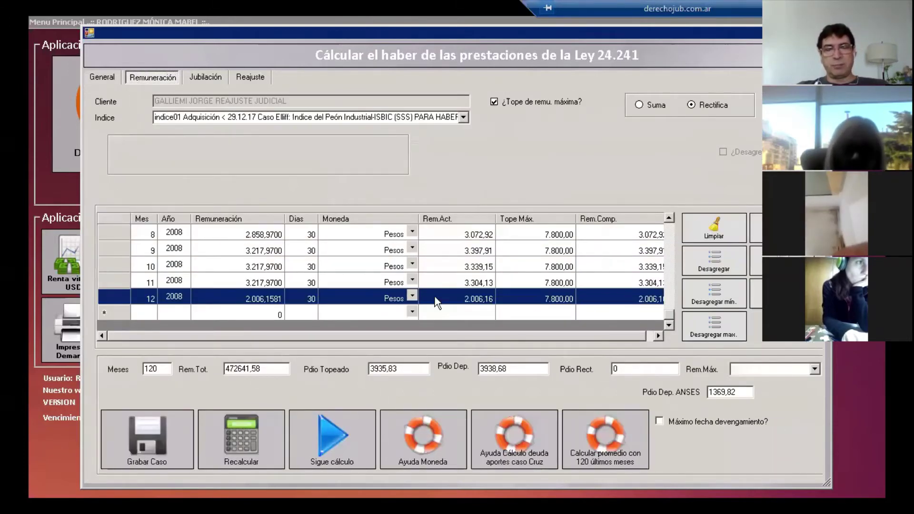
left_click_drag(670, 313, 690, 230)
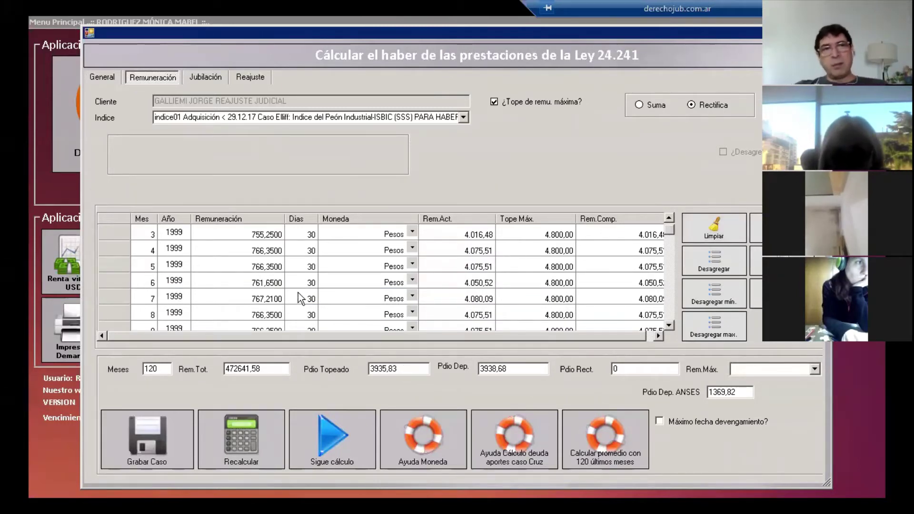
left_click(100, 80)
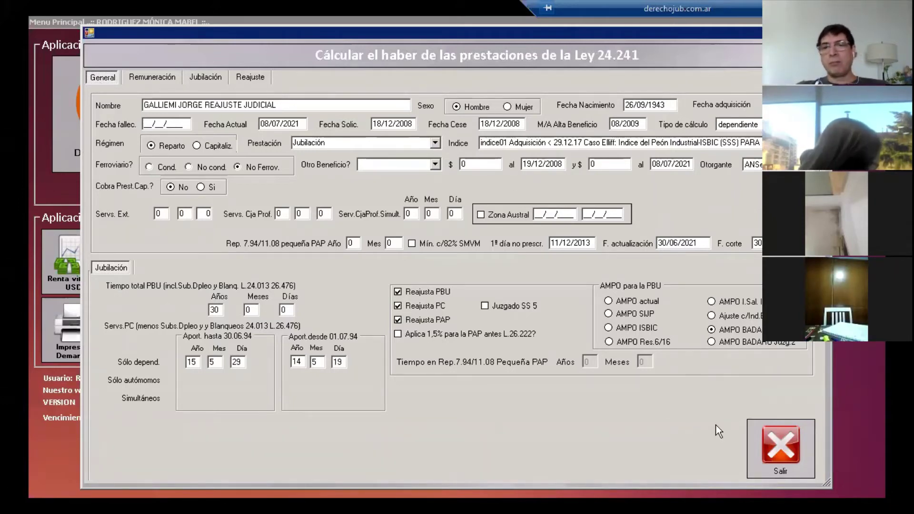
Step: Close the current case and open the same client's base case, without the judicial readjustment, from the Ley 24.241 client search
left_click(781, 445)
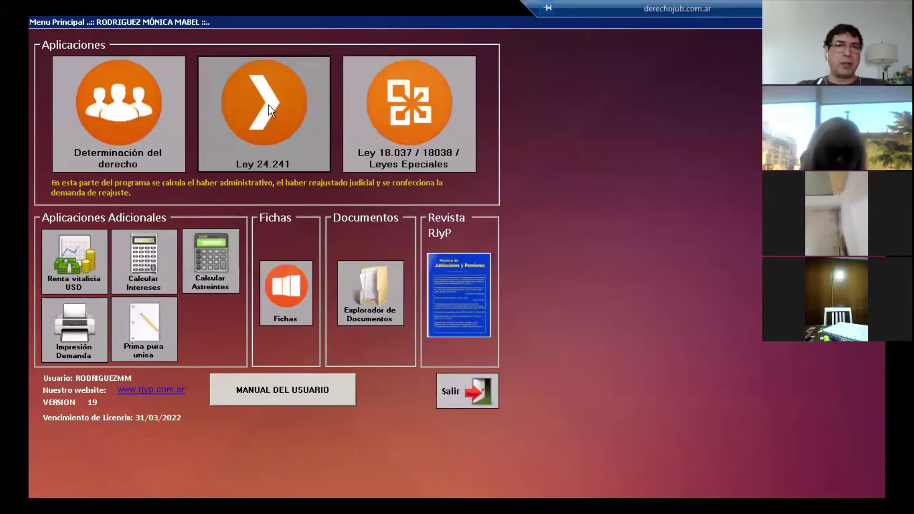
left_click(270, 107)
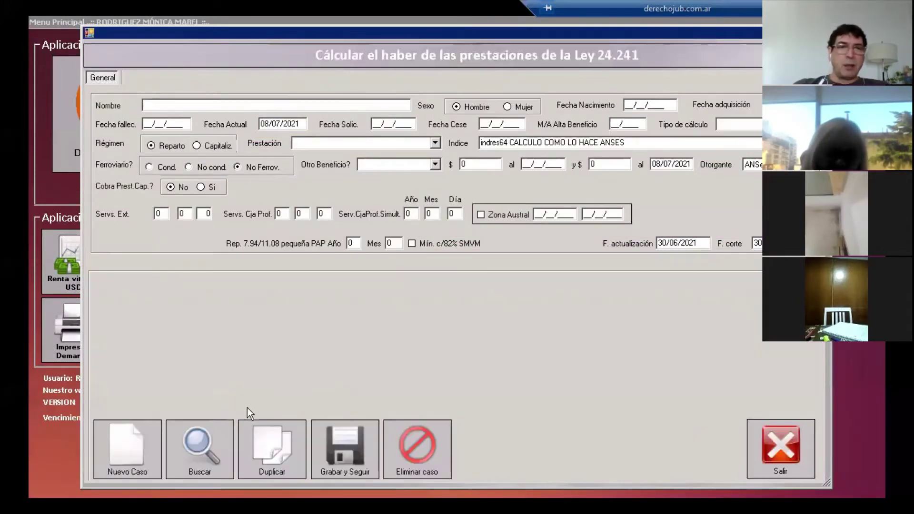
left_click(222, 428)
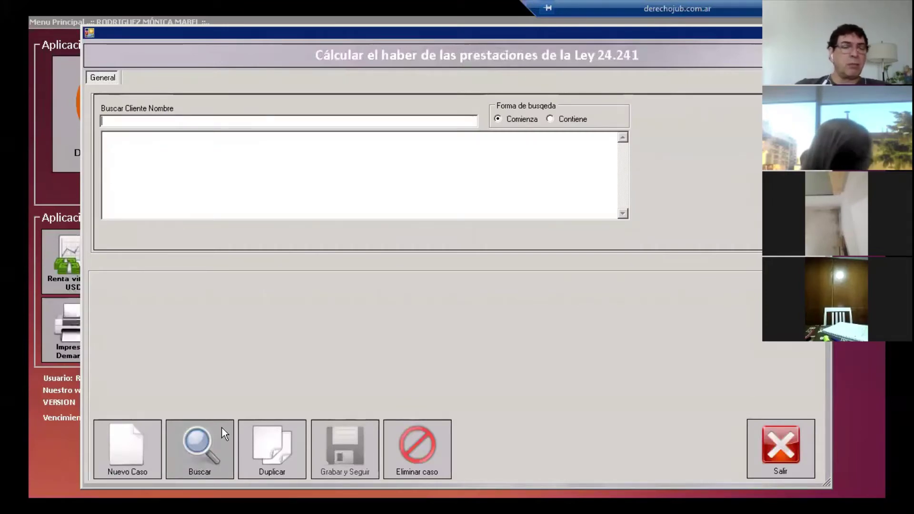
type("CA")
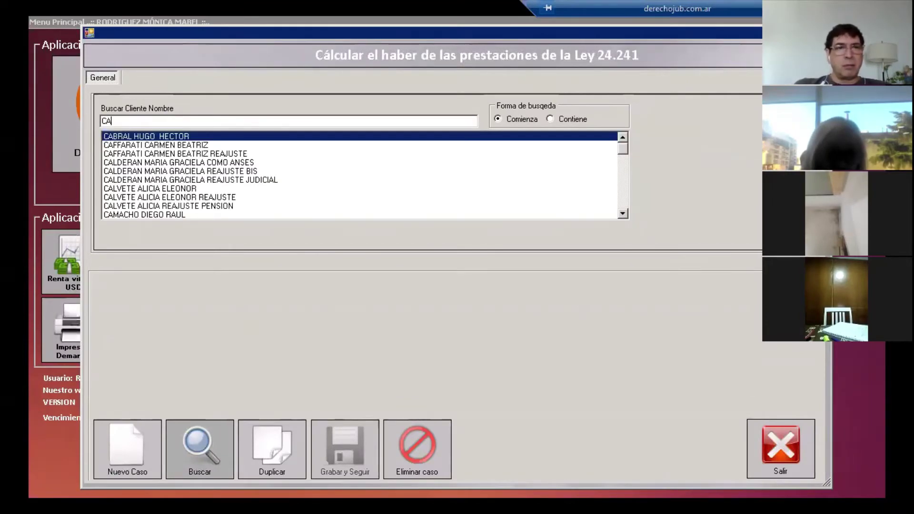
type("L")
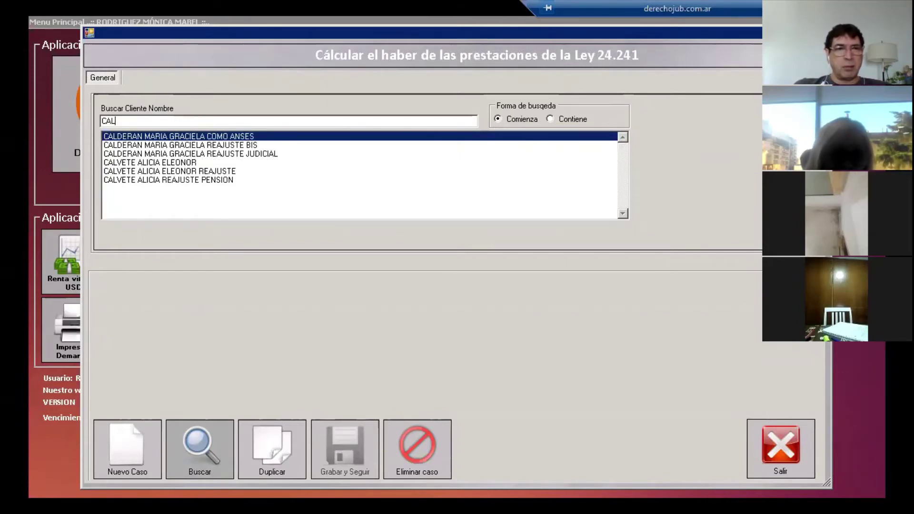
key("BackSpace")
key("BackSpace")
key("BackSpace")
type("GA")
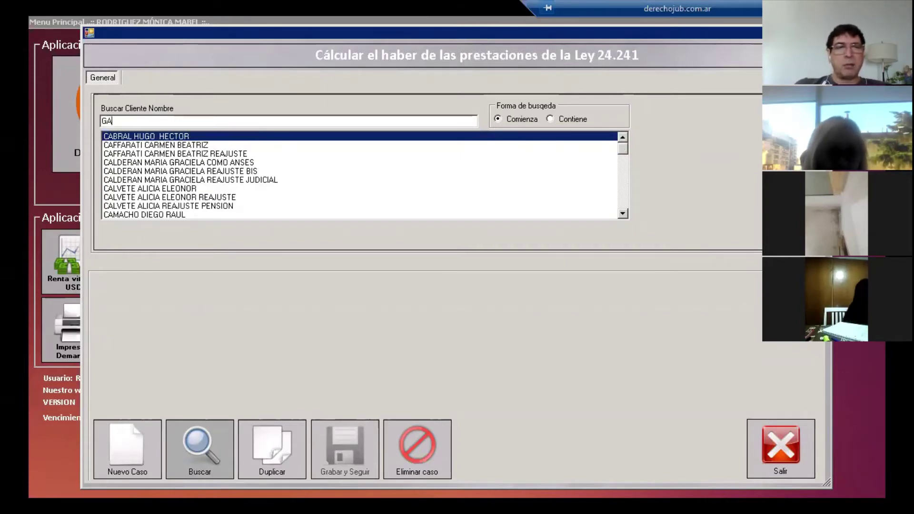
type("LLE")
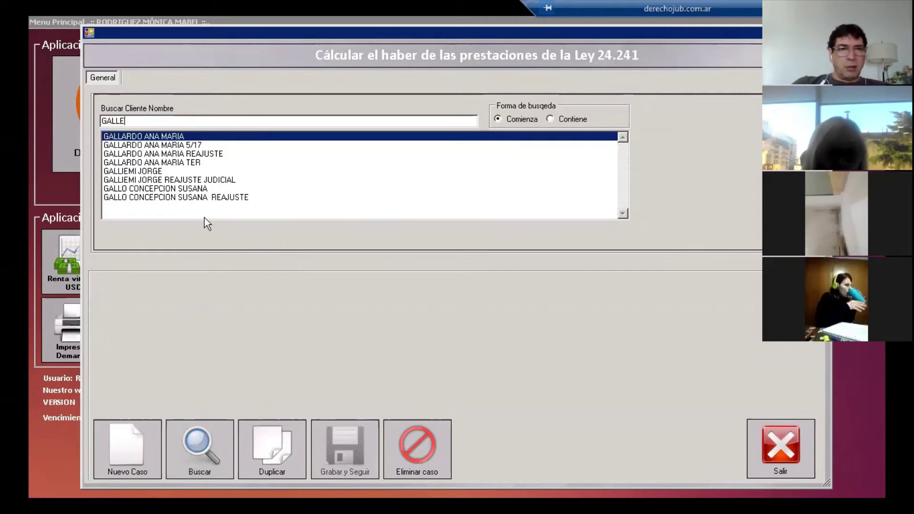
double_click(158, 168)
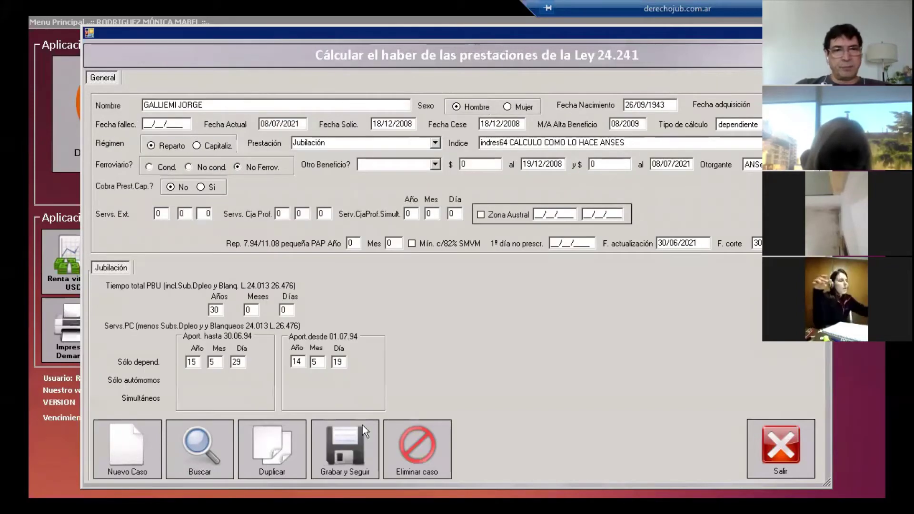
Step: Save the base case, continue to its remunerations, and compare the averages calculated under Res. 140/95, 298/08 and 6/09
left_click(363, 426)
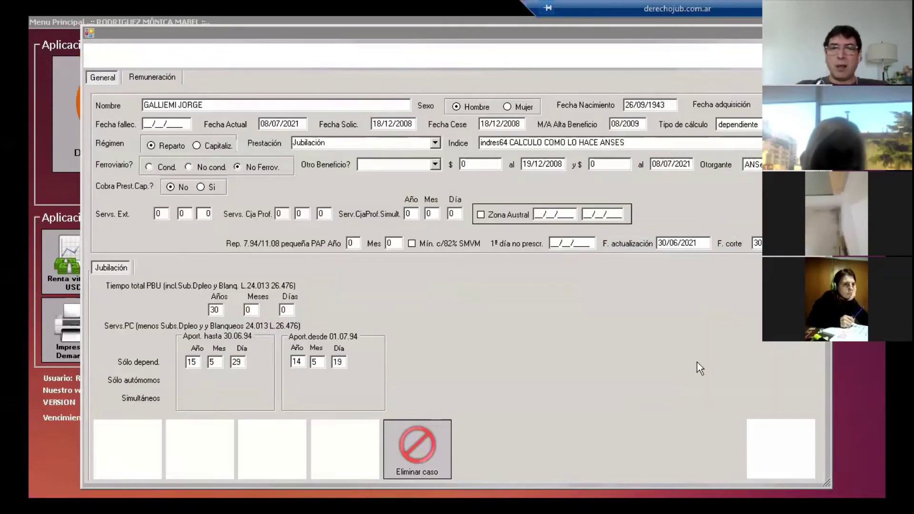
left_click(513, 309)
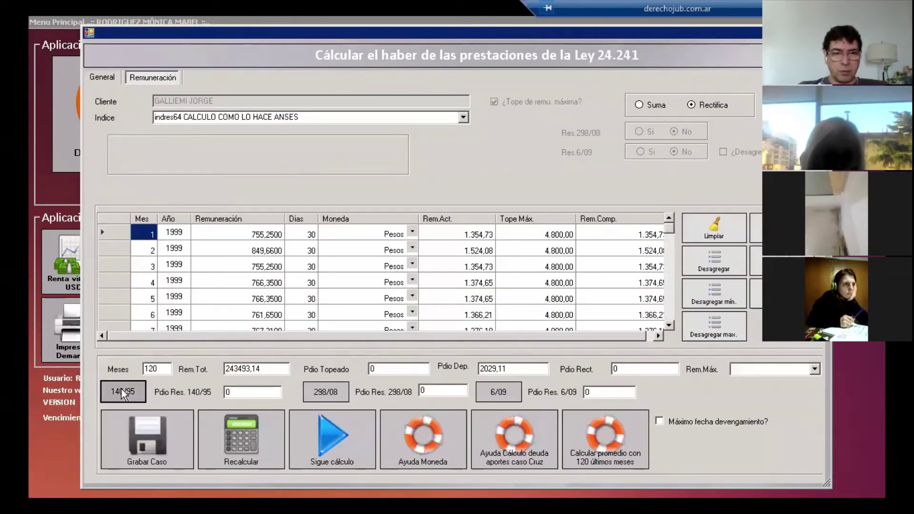
left_click(121, 391)
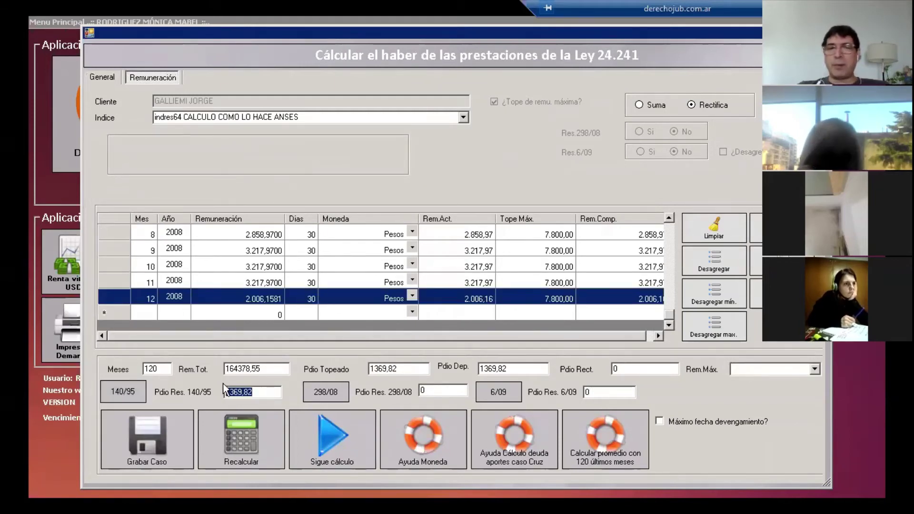
left_click(335, 388)
left_click(510, 390)
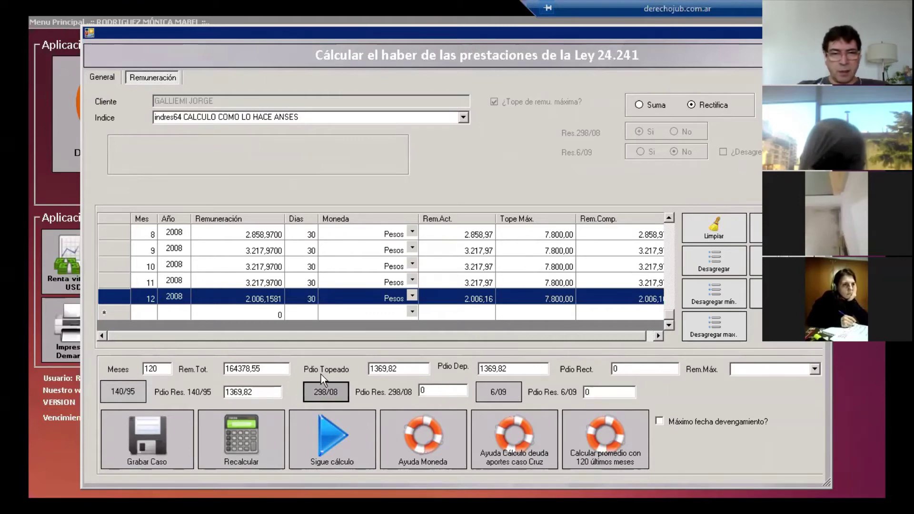
left_click(269, 395)
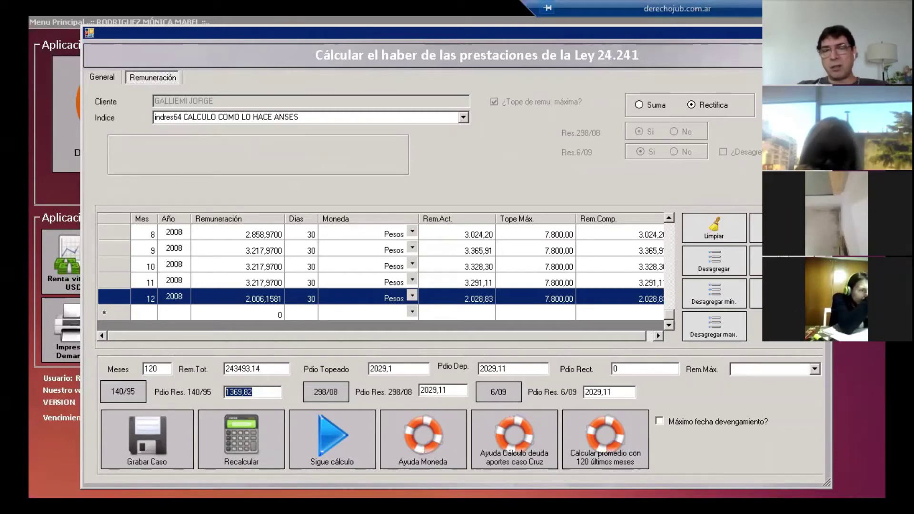
Step: Leave the base case and open the client's REAJUSTE JUDICIAL case from the Ley 24.241 client search
key("alt+F4")
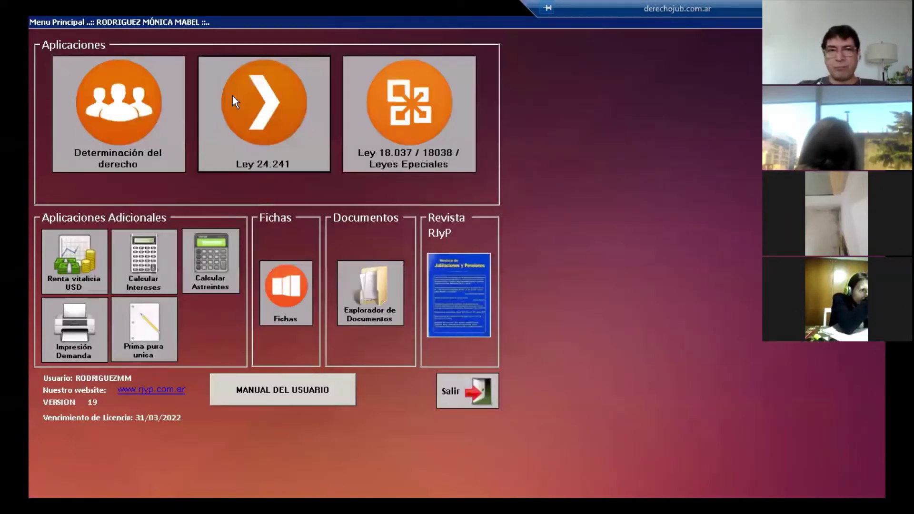
left_click(233, 95)
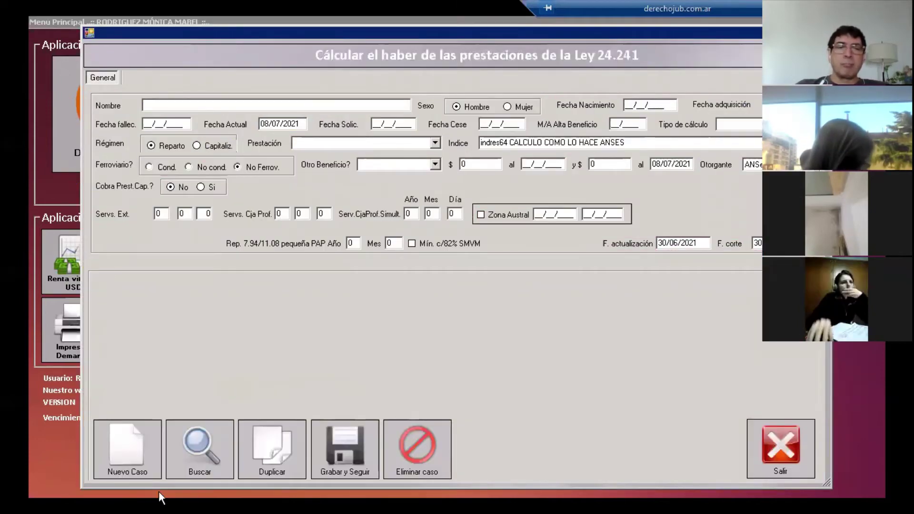
key("alt+b")
type("GALLE")
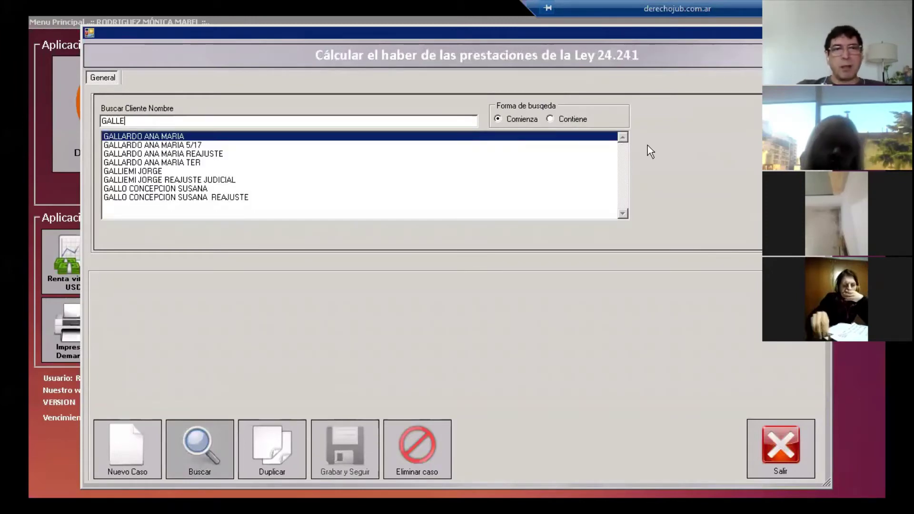
double_click(164, 180)
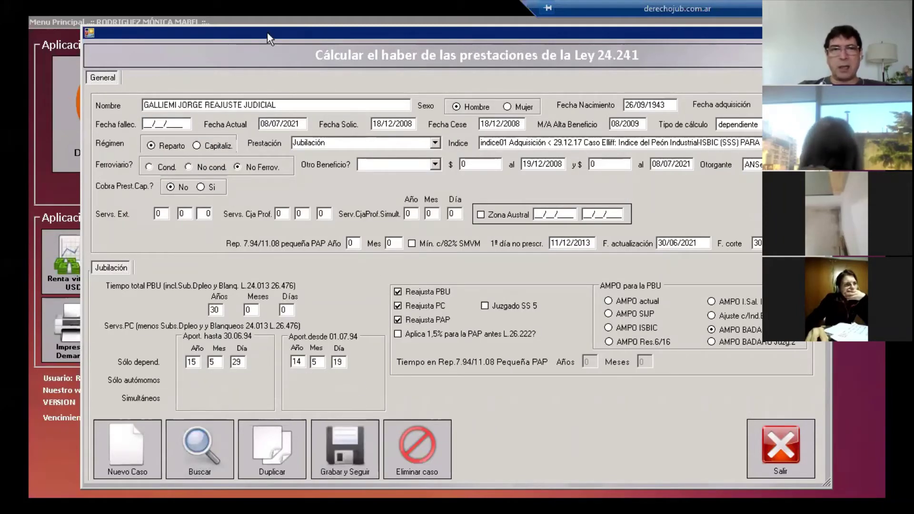
Step: Save the REAJUSTE JUDICIAL case with AMPO BADARO for the PBU and continue to its remunerations
left_click_drag(188, 29, 184, 25)
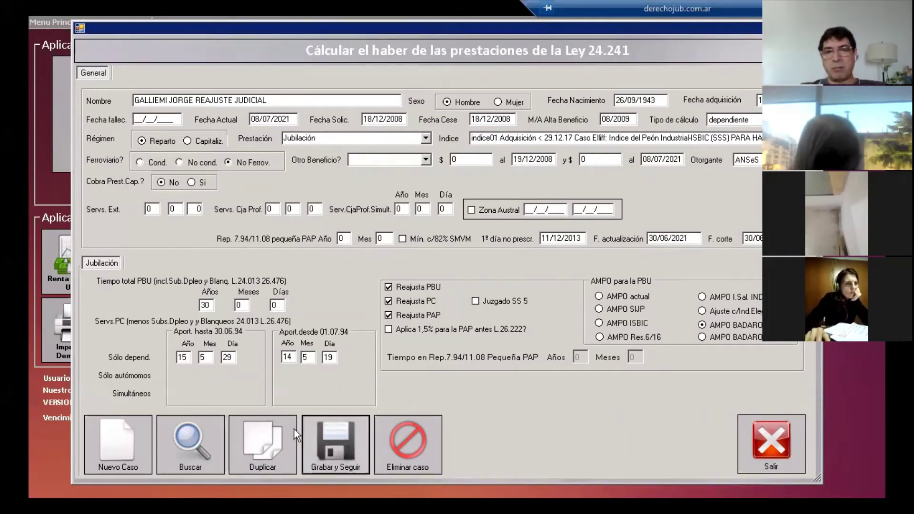
key("Return")
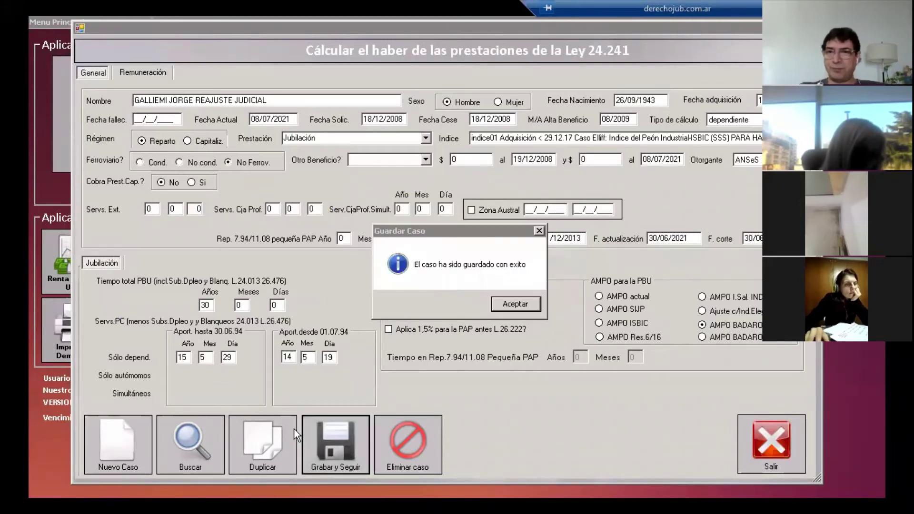
left_click(517, 305)
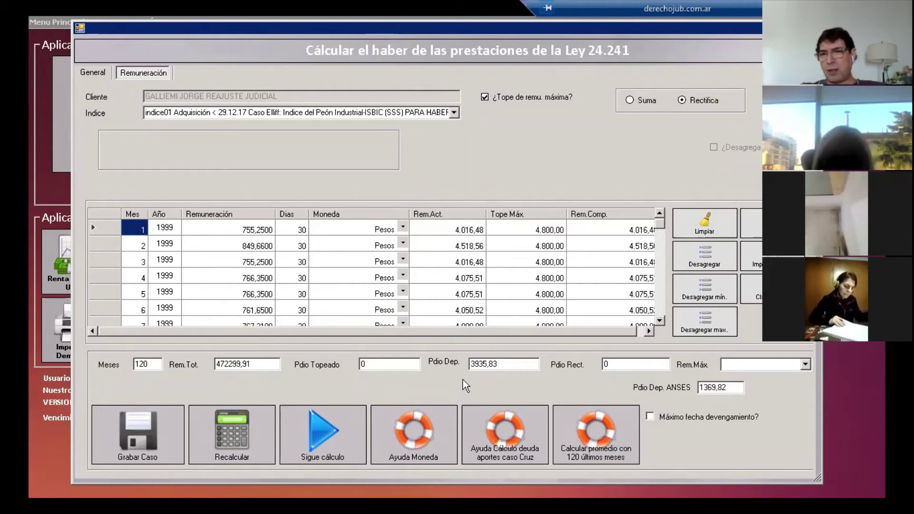
Step: Continue the benefit calculation with the CON TOPE option, answering 2 to leave out the Betancur criterion
left_click(306, 423)
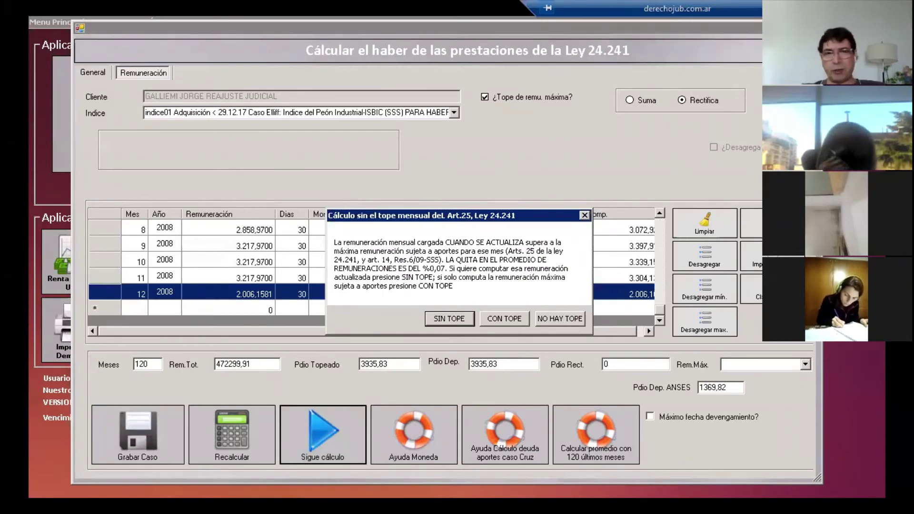
left_click(499, 319)
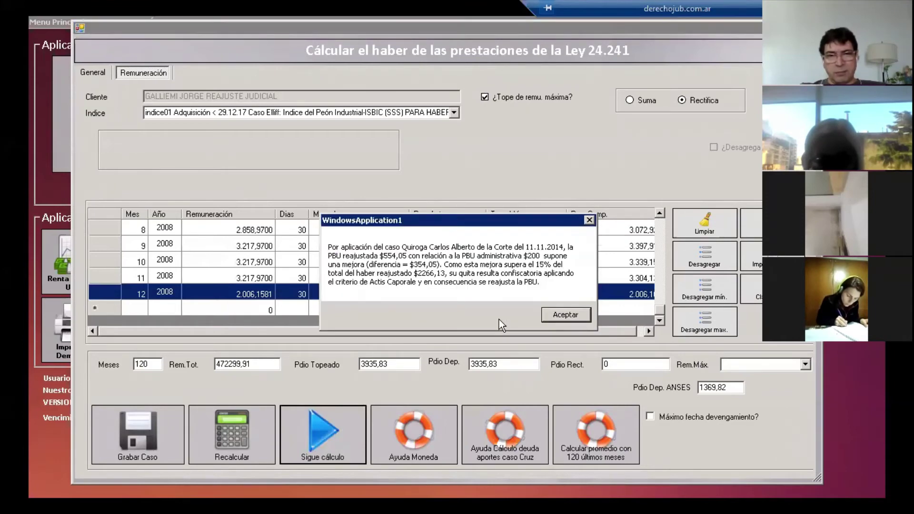
left_click(573, 319)
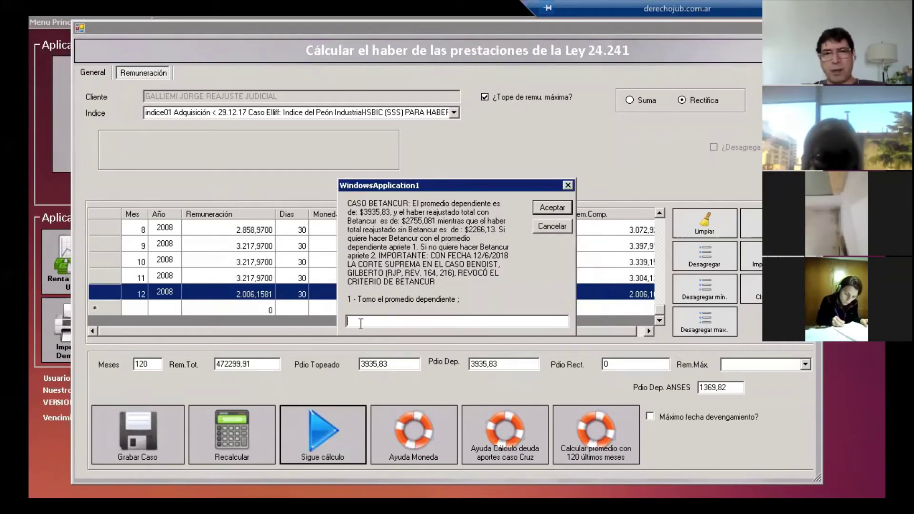
type("2")
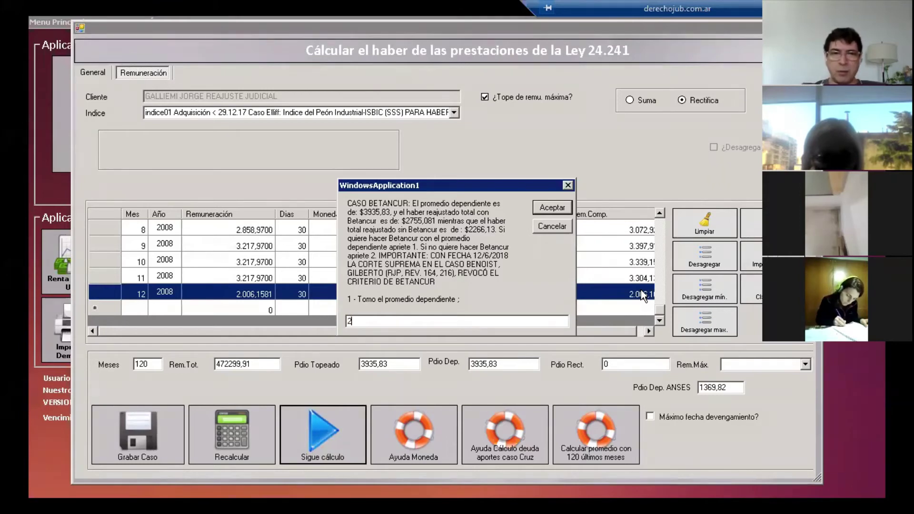
left_click(545, 208)
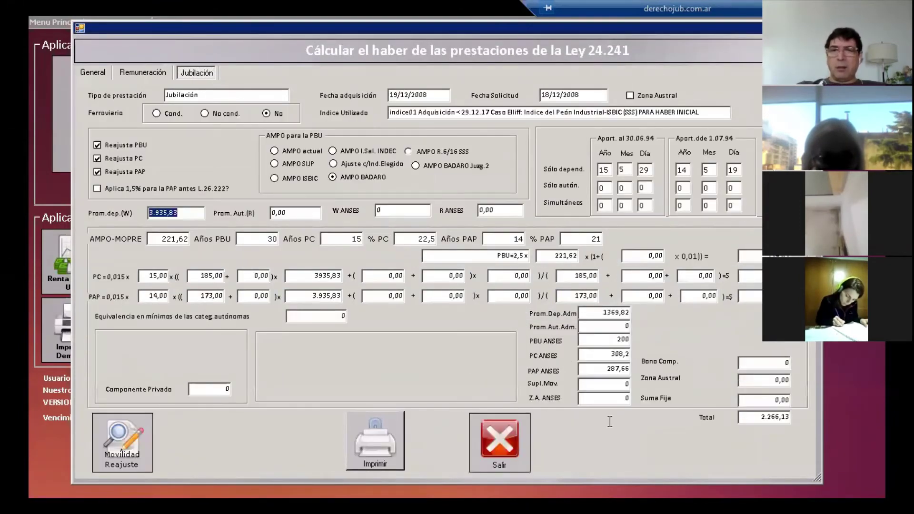
Step: Bring the benefit amounts into view and examine the readjusted PBU, PC and PAP
left_click_drag(198, 24, 149, 25)
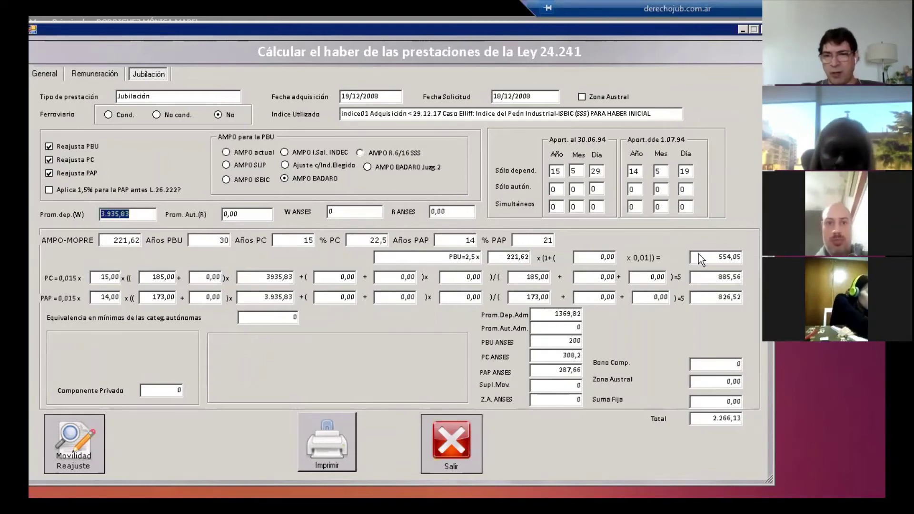
left_click(721, 277)
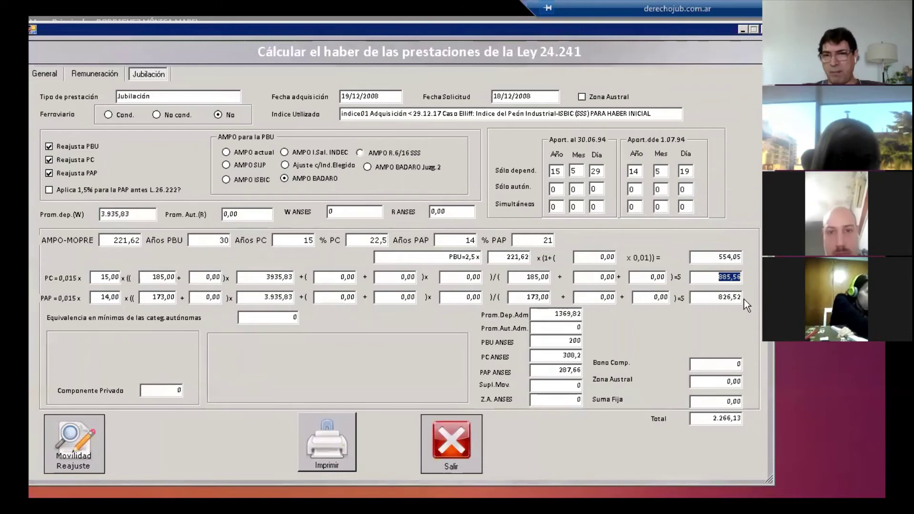
left_click(708, 297)
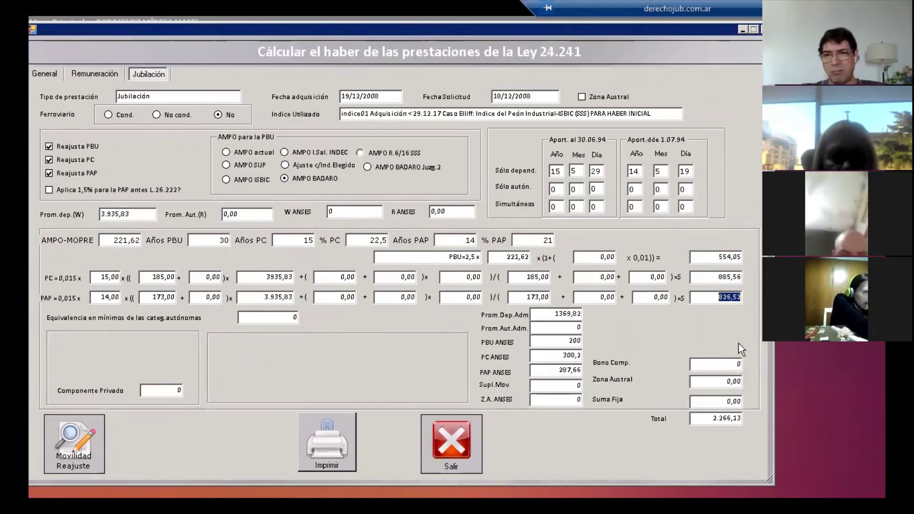
Step: Open the mobility readjustment for the calculated benefit and generate its month-by-month table using AMPO c/Indice
left_click(67, 435)
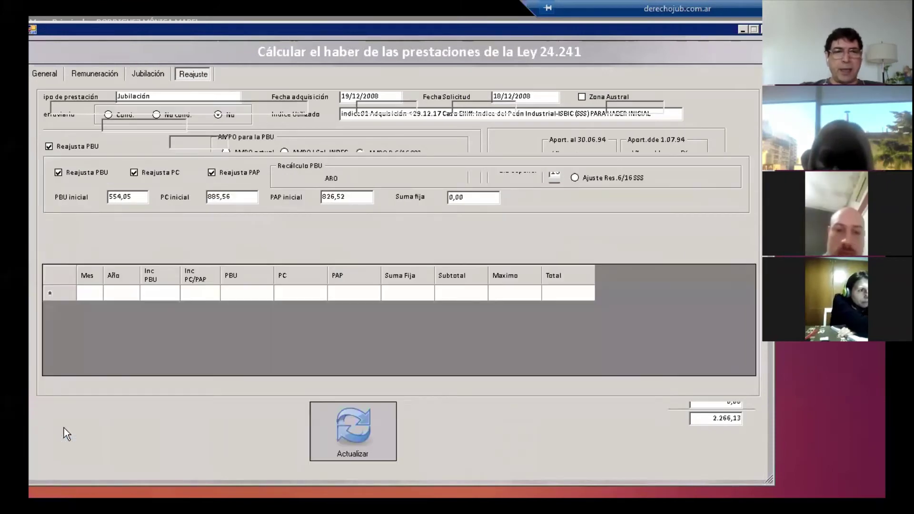
left_click(338, 421)
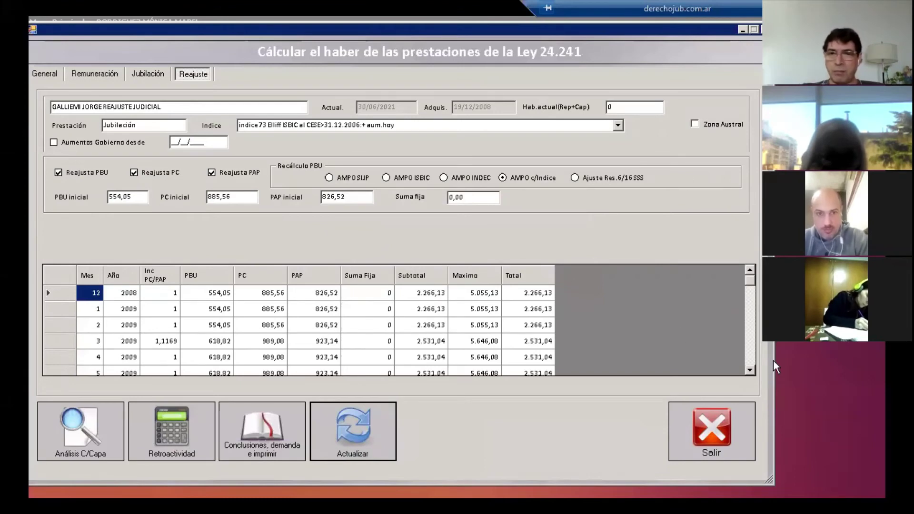
Step: Examine the monthly mobility table from December 2008 through early 2021, following the increases, benefit components, maximum and total
left_click(749, 359)
scroll(749, 358, "down", 5)
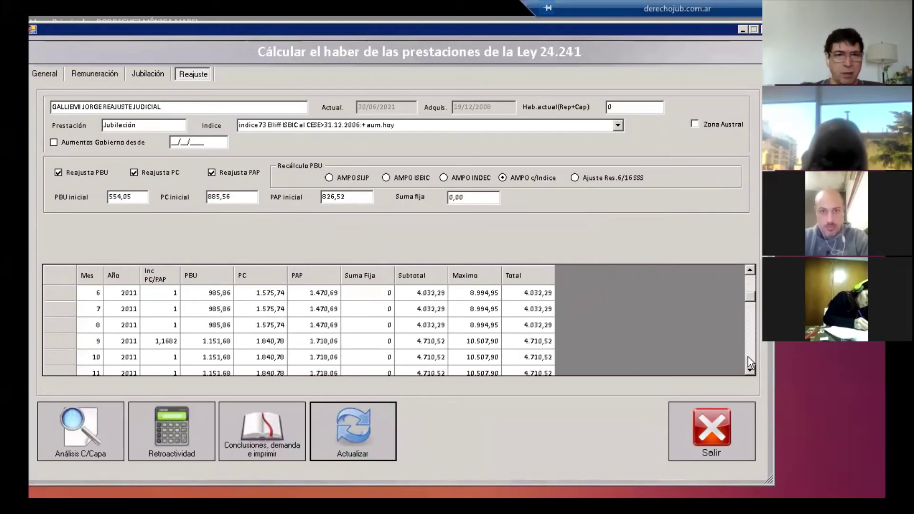
scroll(748, 358, "down", 13)
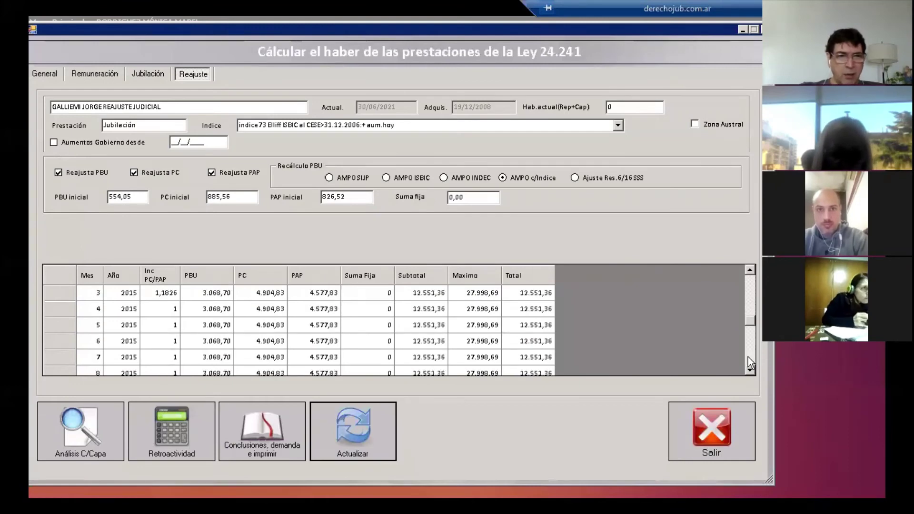
scroll(749, 357, "down", 7)
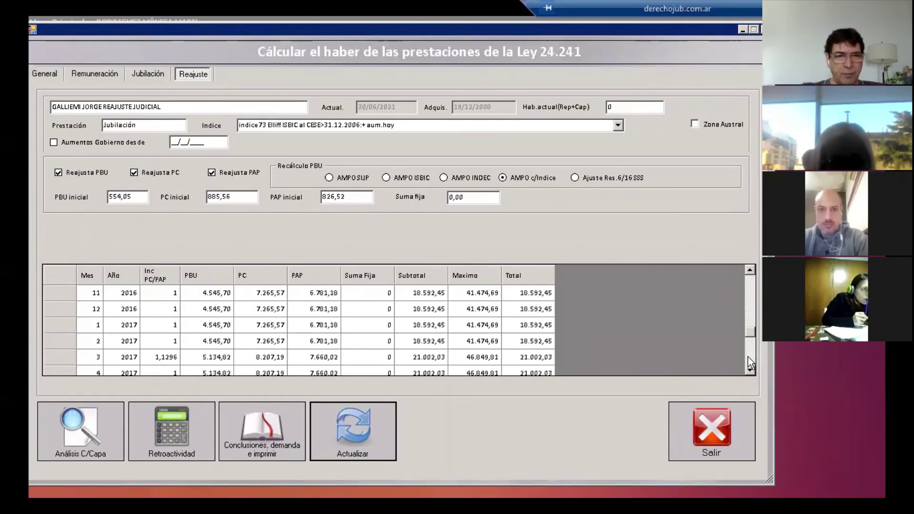
scroll(749, 357, "down", 5)
scroll(748, 357, "down", 8)
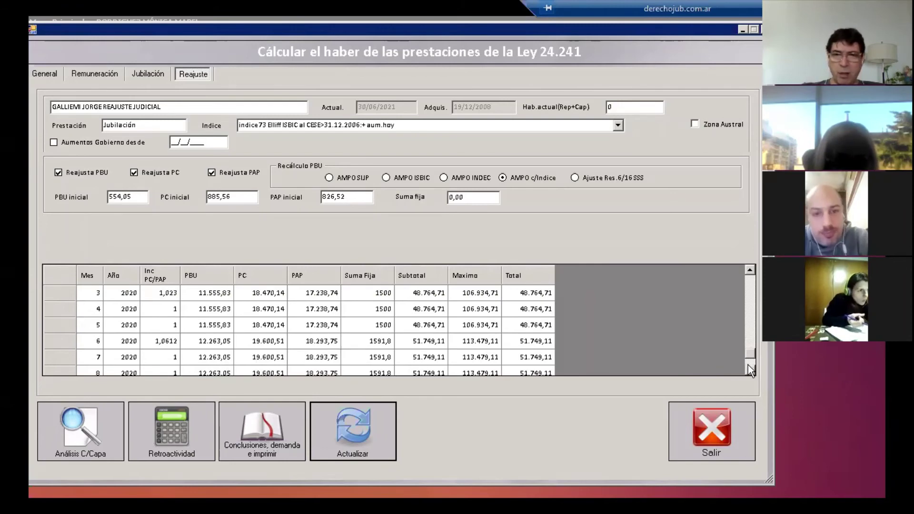
scroll(748, 369, "down", 1)
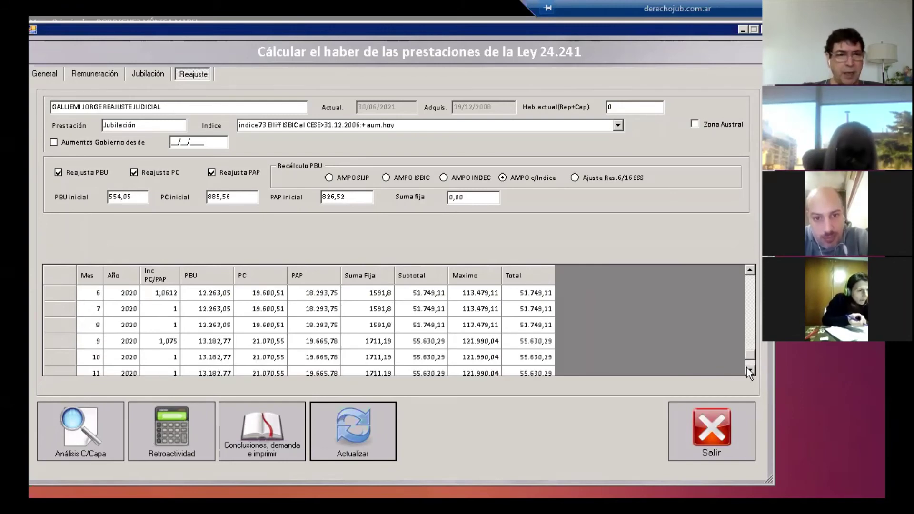
left_click(747, 369)
left_click(747, 369)
left_click(747, 369)
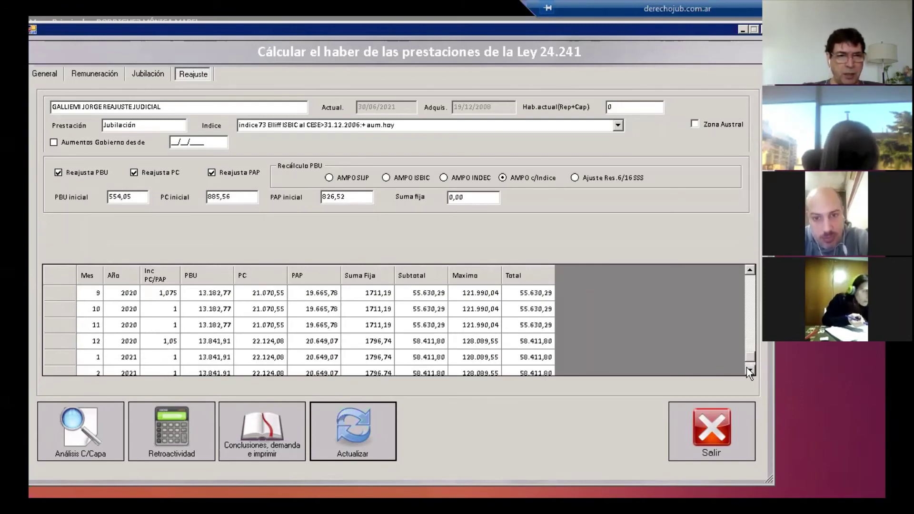
Step: Compare the PC, PAP and PBU amounts of January and February 2021 with those of March 2021
left_click(275, 358)
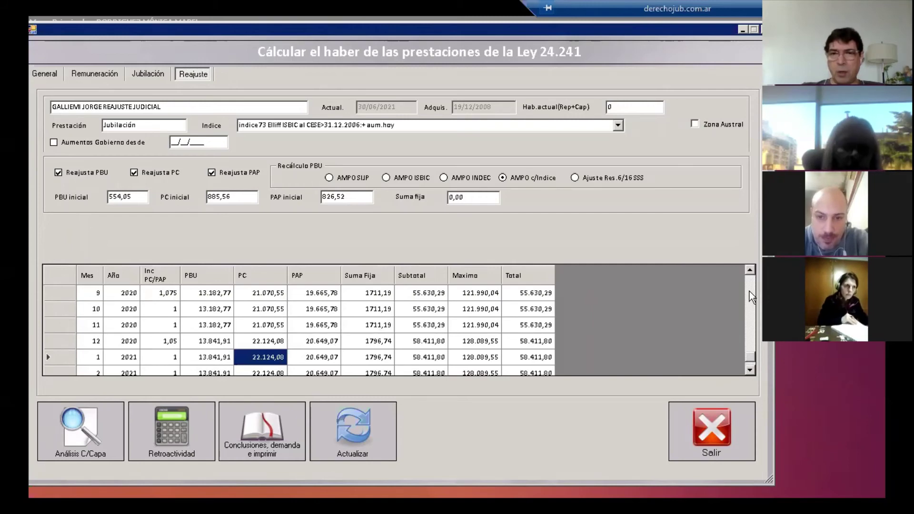
left_click(751, 370)
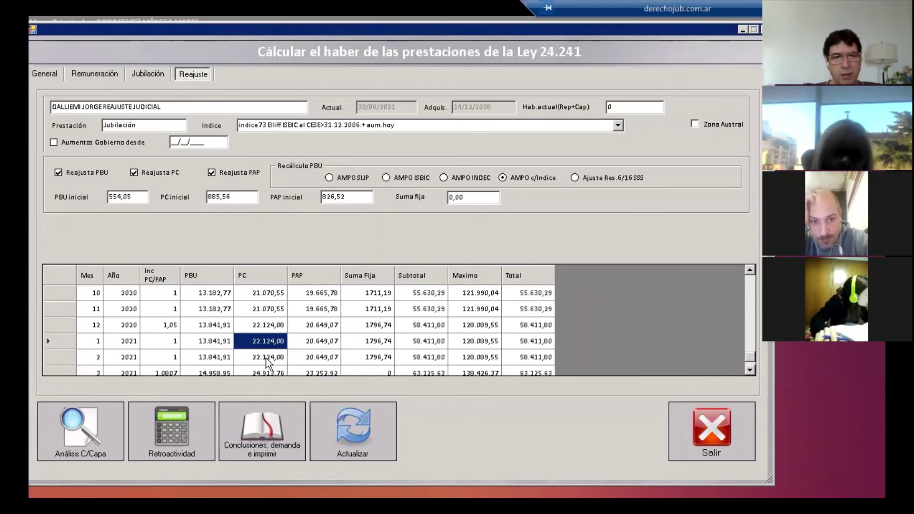
left_click(267, 358)
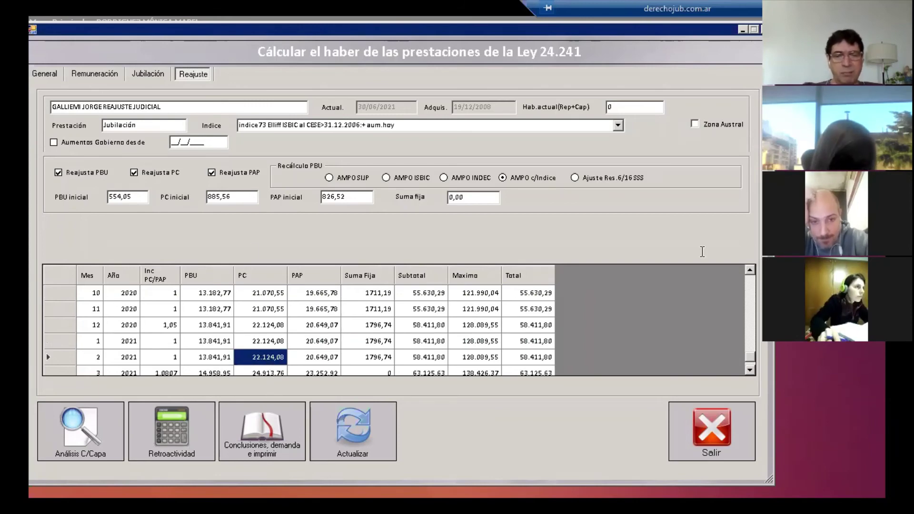
left_click(750, 370)
left_click(750, 370)
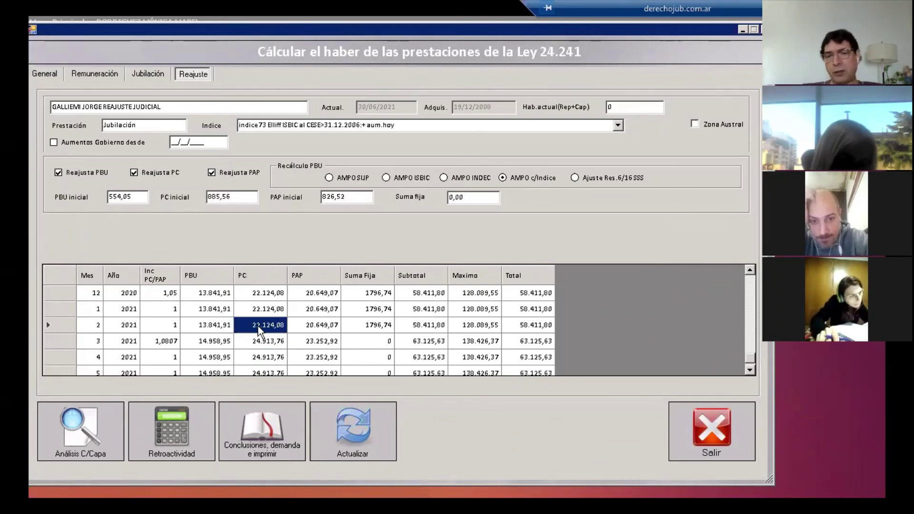
left_click(322, 326)
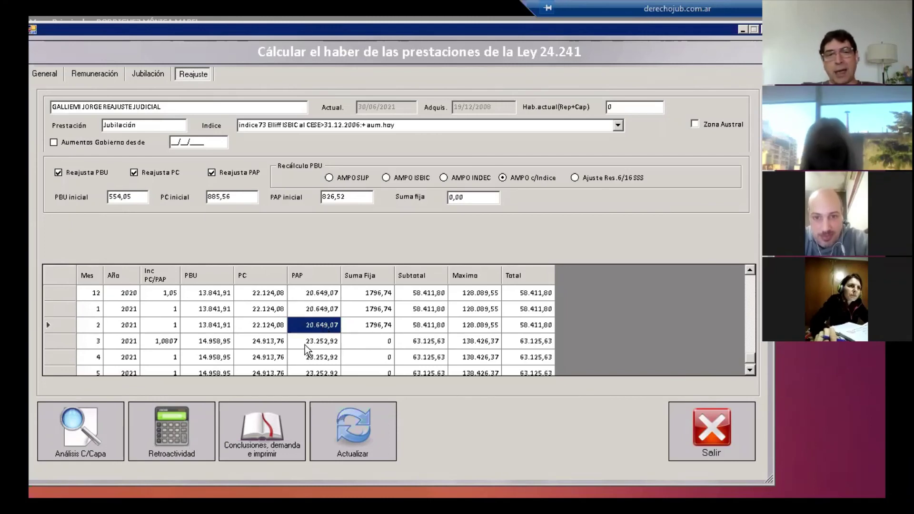
left_click(212, 325)
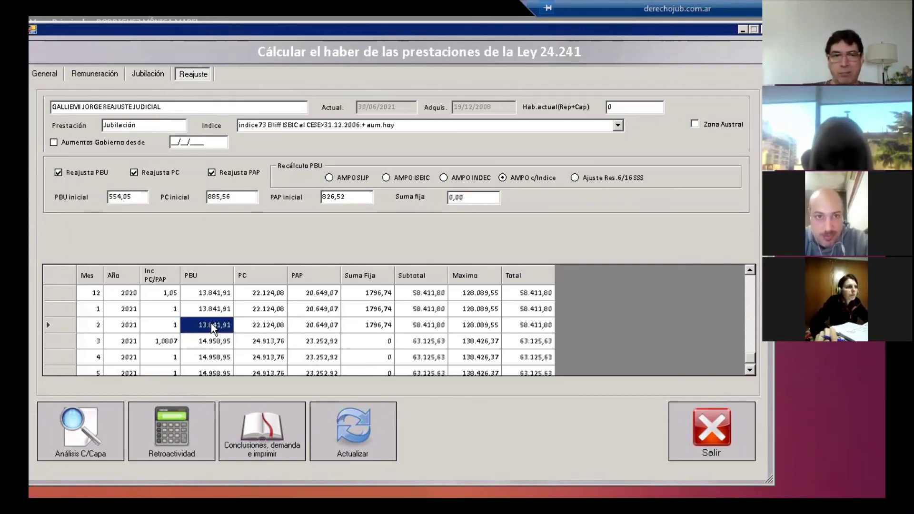
Step: Open the retroactivity calculation, check the received monthly amounts up to June 2021, and continue to process it with the loaded settings
left_click(167, 421)
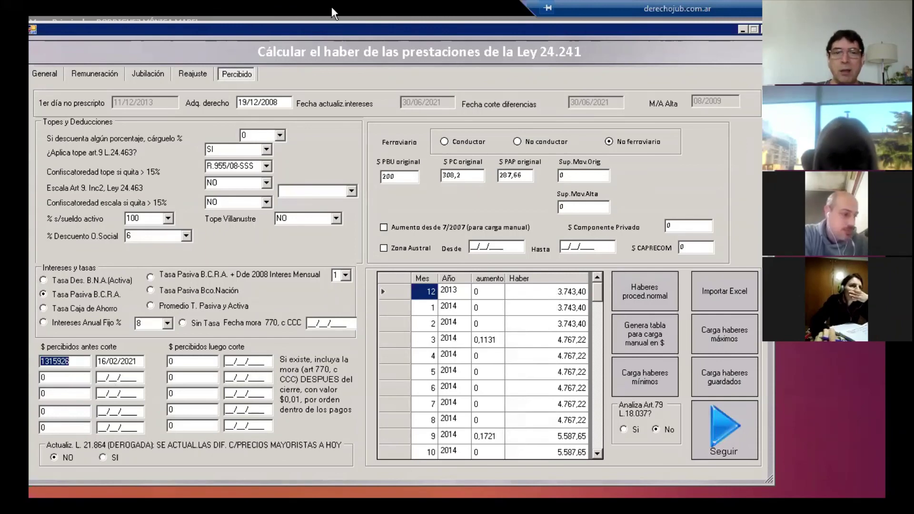
left_click_drag(339, 30, 330, 26)
left_click_drag(589, 284, 583, 429)
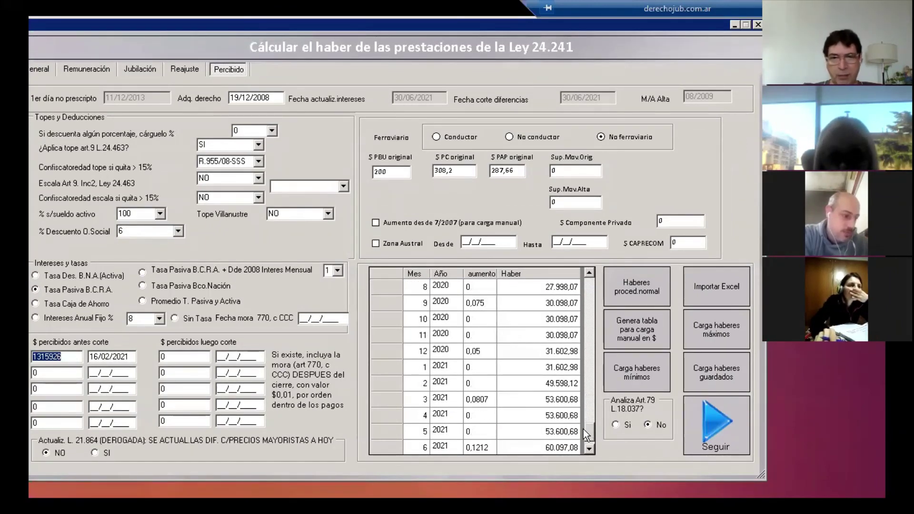
left_click(717, 421)
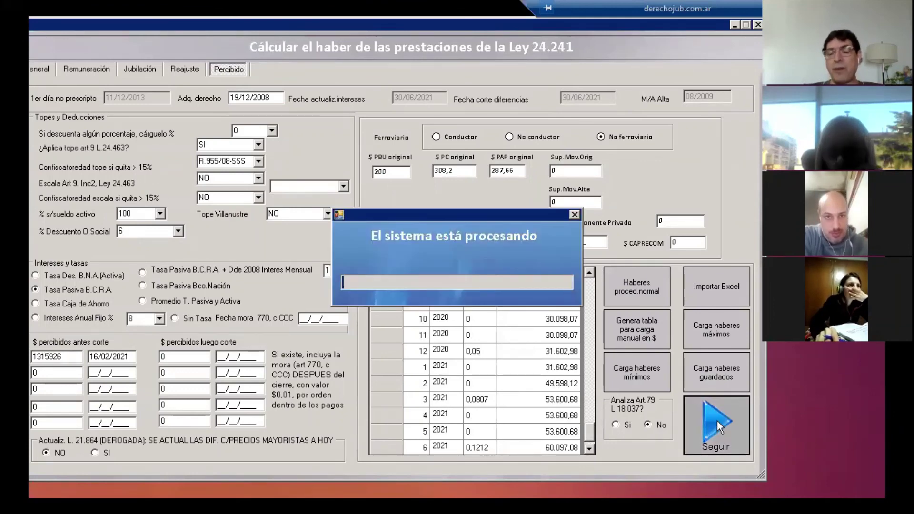